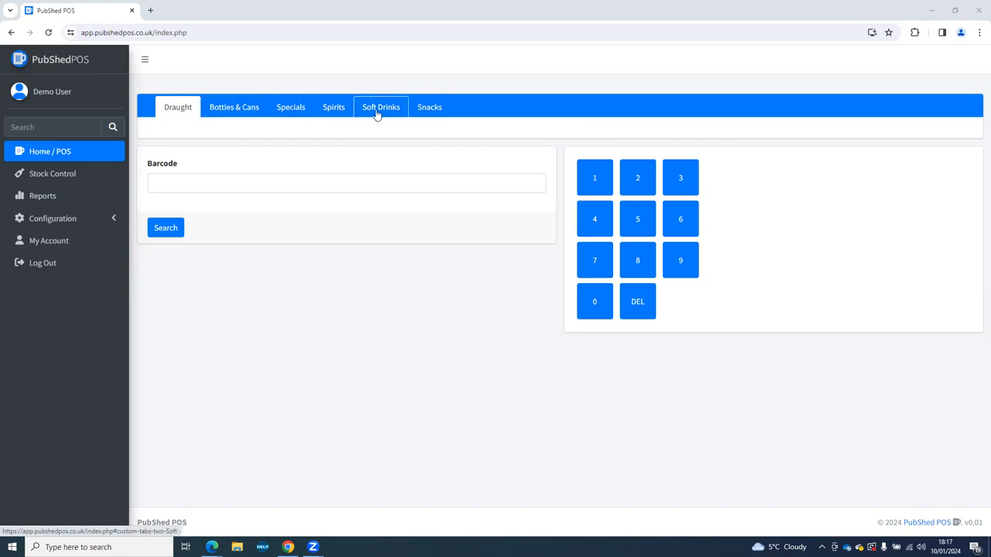
Show the Bottles & Cans till products, key 1 and 2 into Barcode, delete both, and expand Configuration.
left_click(230, 113)
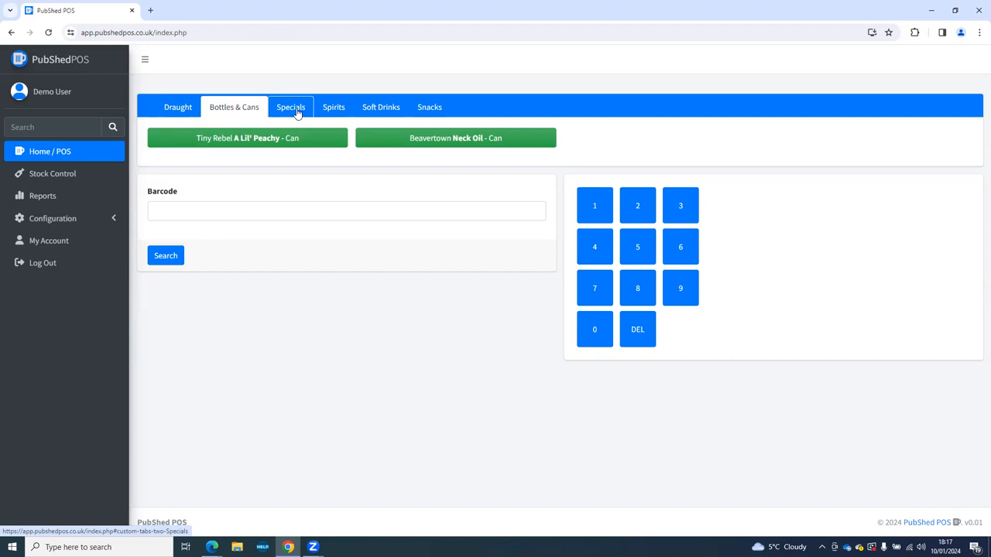
left_click(195, 209)
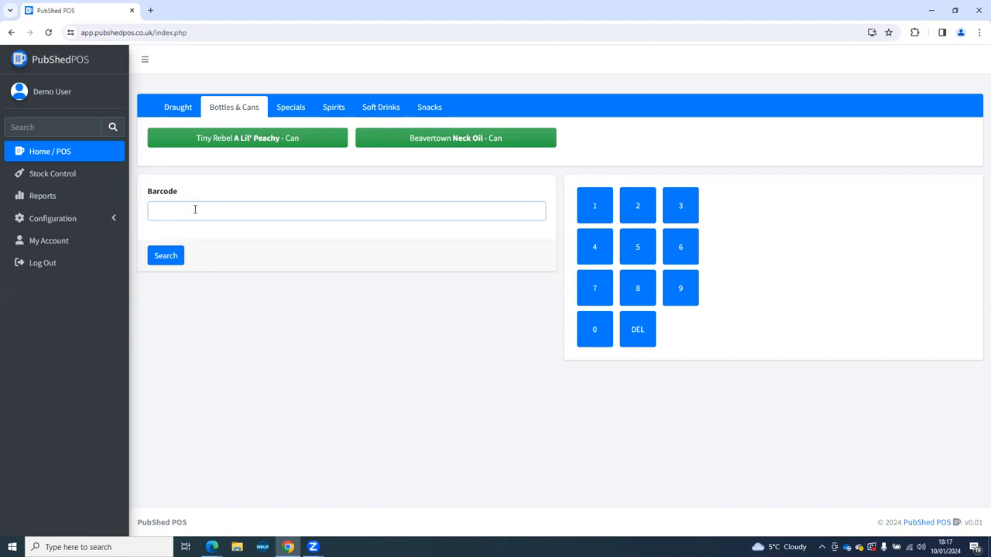
left_click(597, 208)
left_click(637, 206)
left_click(637, 331)
left_click(637, 331)
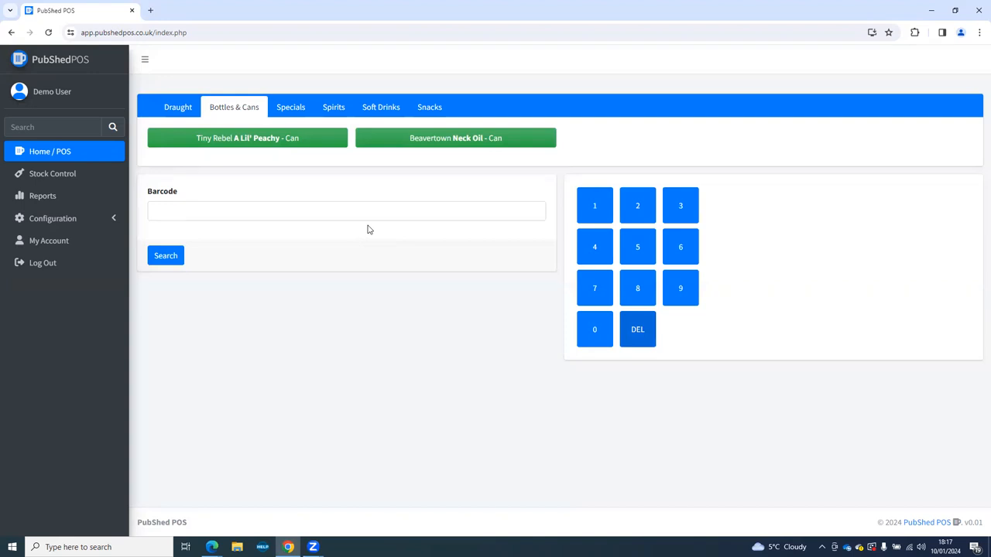
left_click(115, 220)
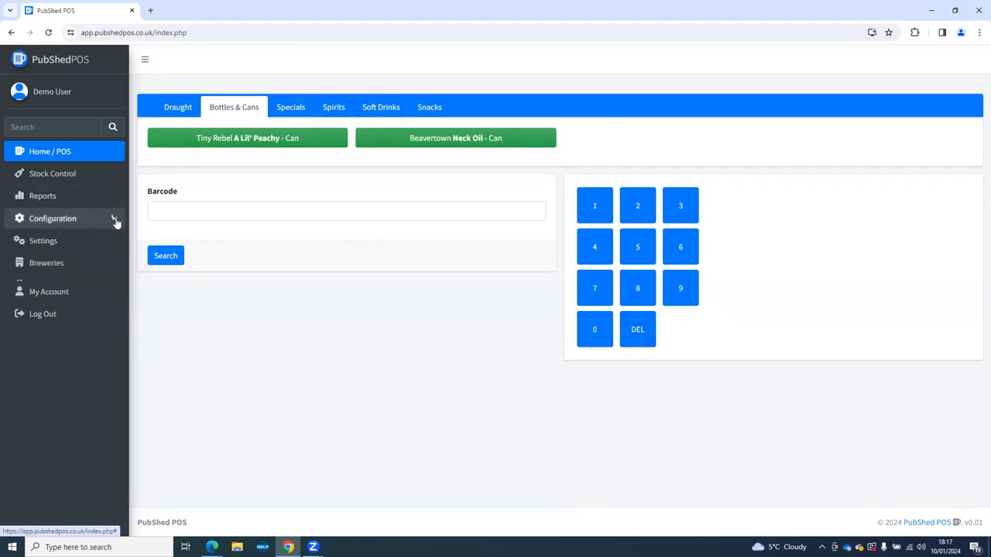
Create a brewery named 'Vocation' on the Breweries configuration page.
left_click(46, 264)
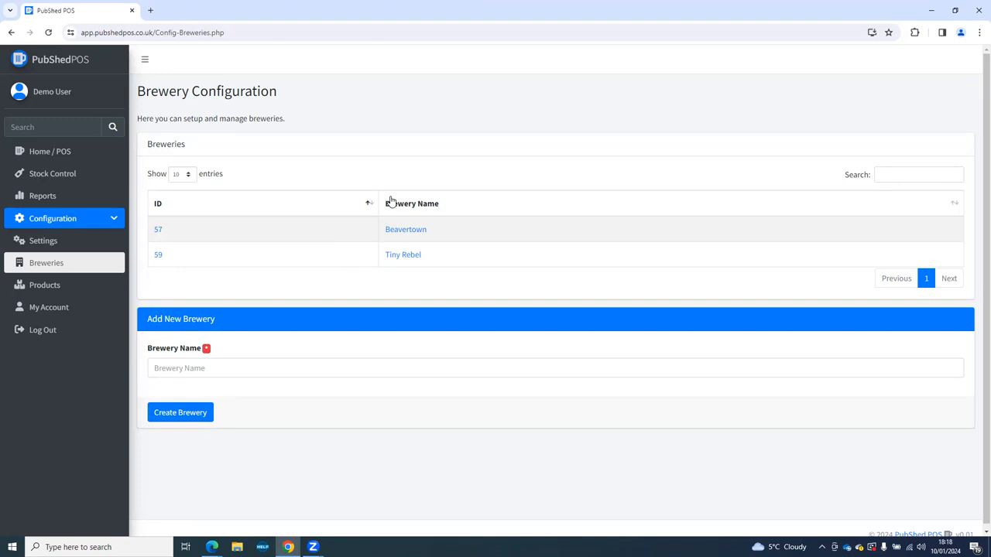
left_click(183, 369)
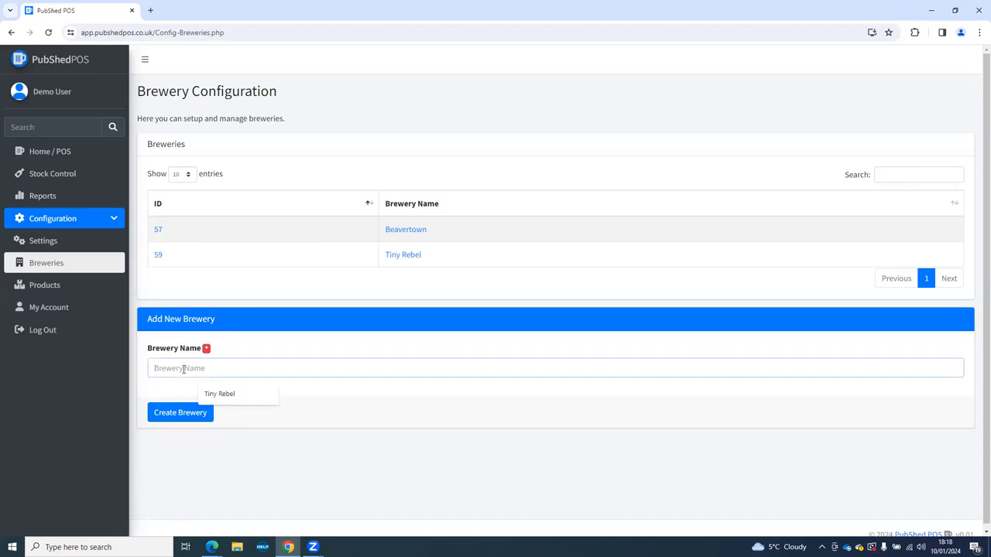
type("Vocation")
left_click(169, 418)
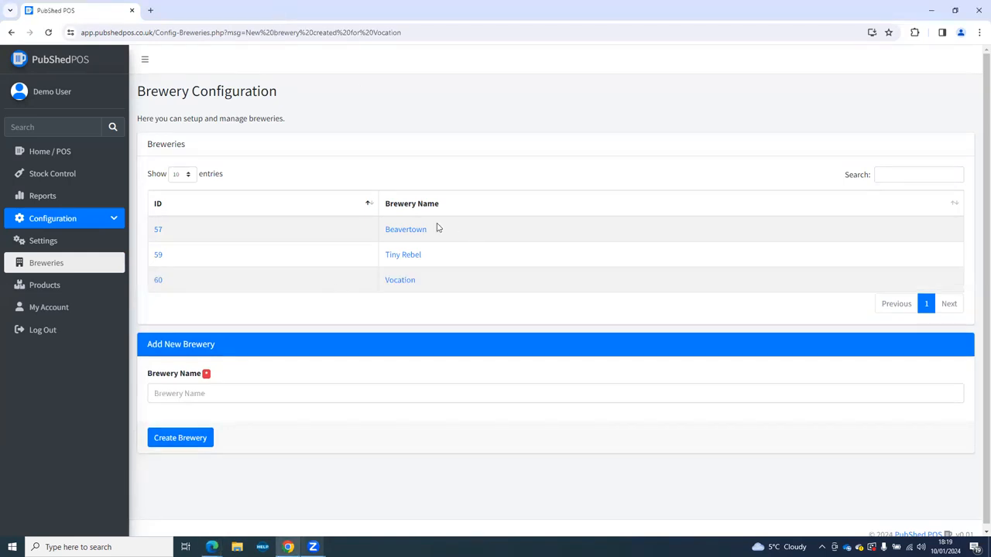
left_click(70, 284)
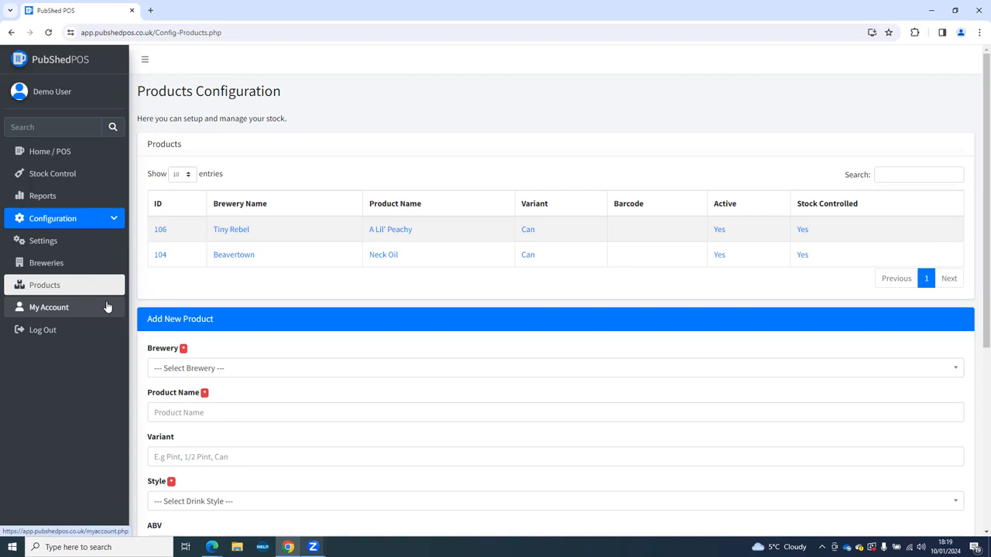
Look over the A Lil' Peachy product's edit page, then go back to the empty Add New Product form.
scroll(190, 236, "down", 2)
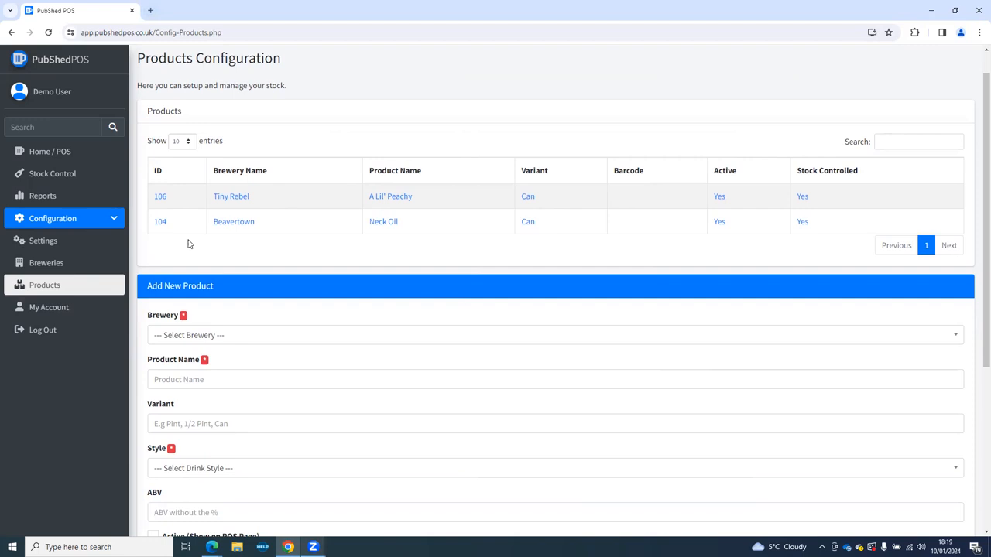
scroll(192, 230, "up", 2)
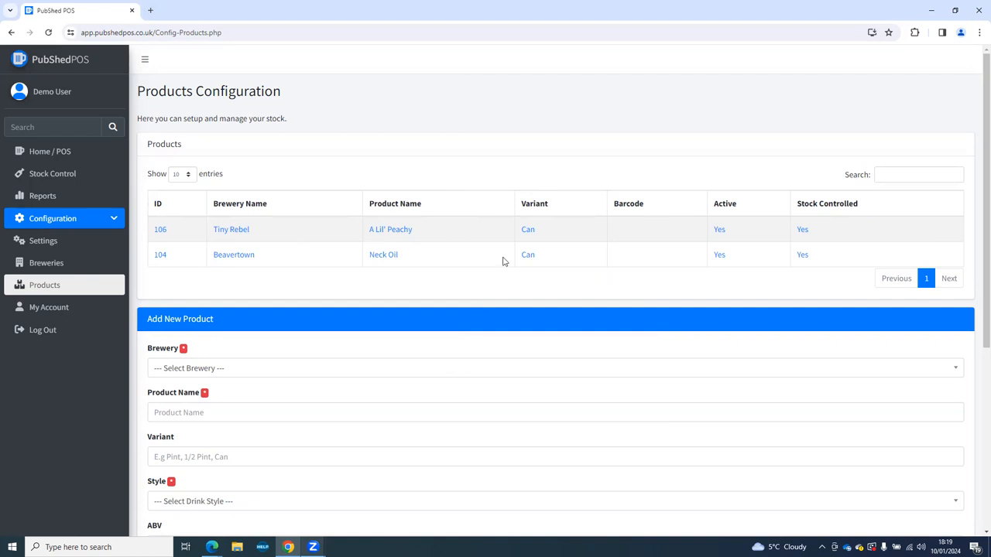
left_click(239, 232)
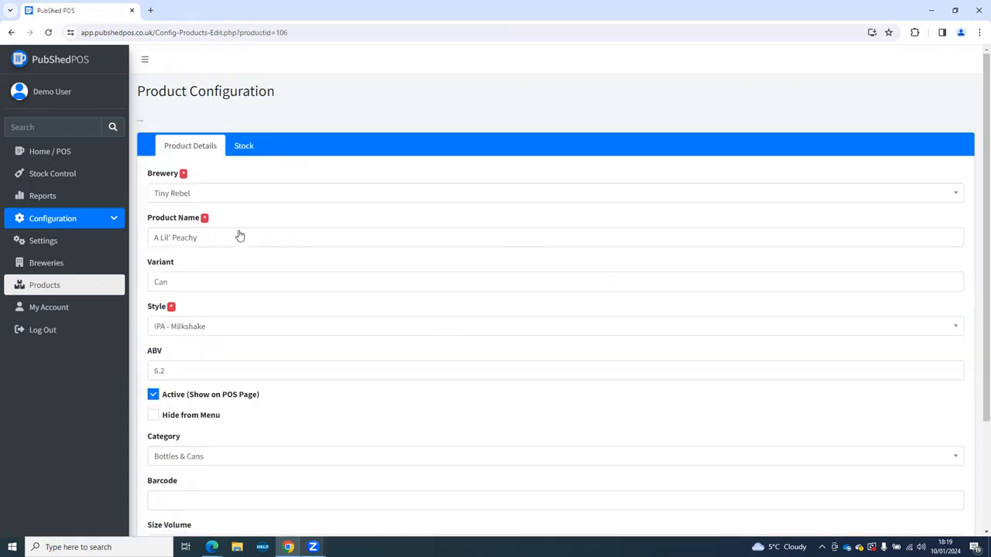
scroll(239, 235, "down", 5)
scroll(255, 274, "up", 4)
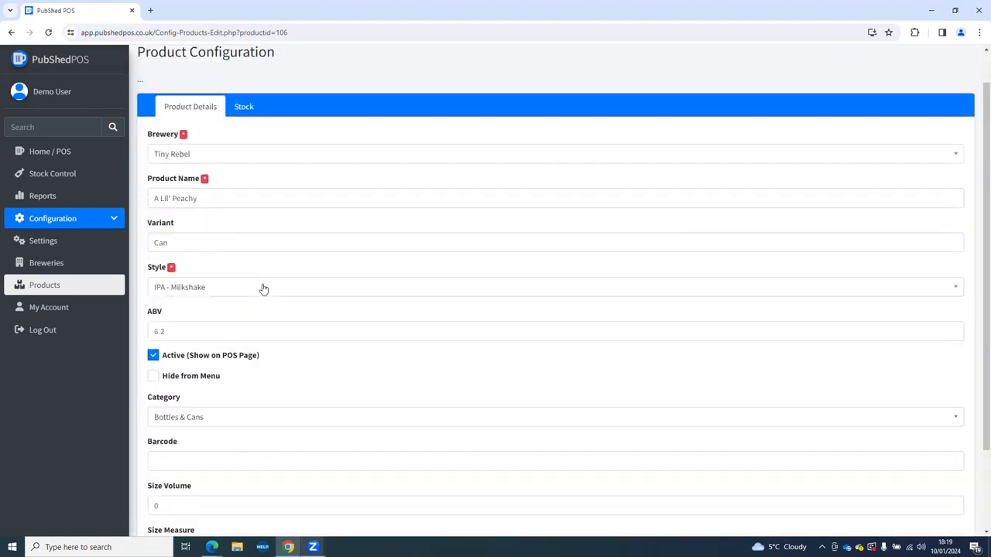
scroll(255, 277, "up", 1)
left_click(11, 31)
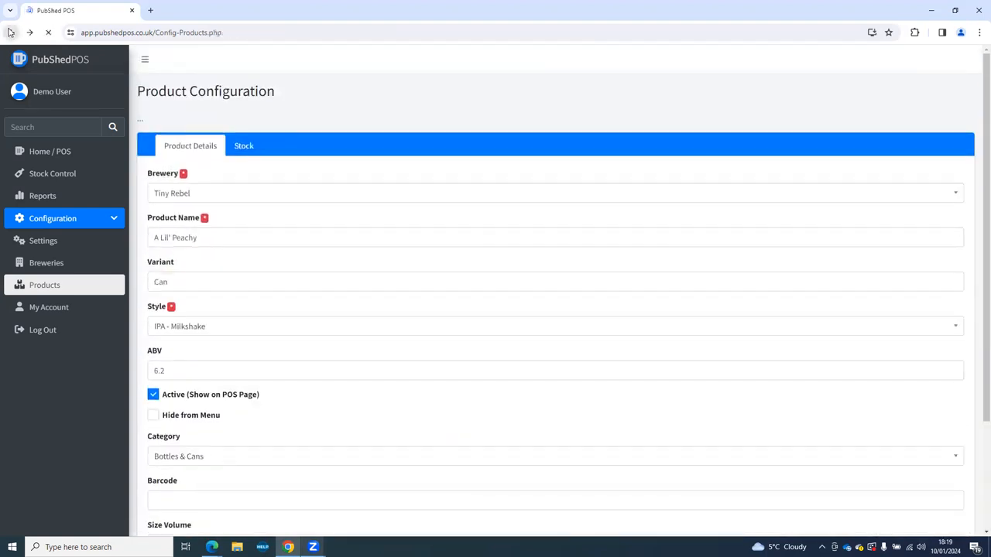
scroll(261, 235, "down", 3)
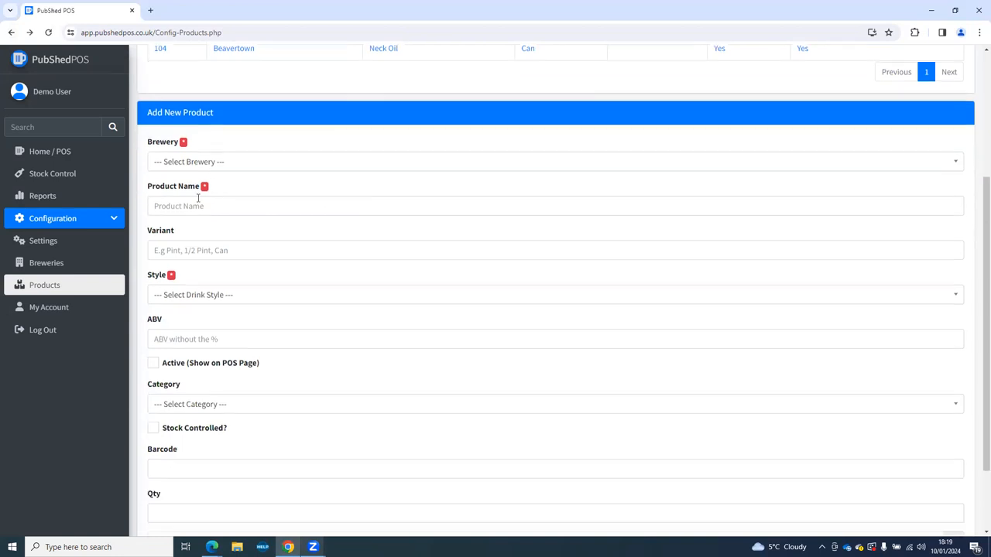
Enter brewery Vocation, product name 'Toucan Tropic' and variant 'Can' in Add New Product.
left_click(188, 166)
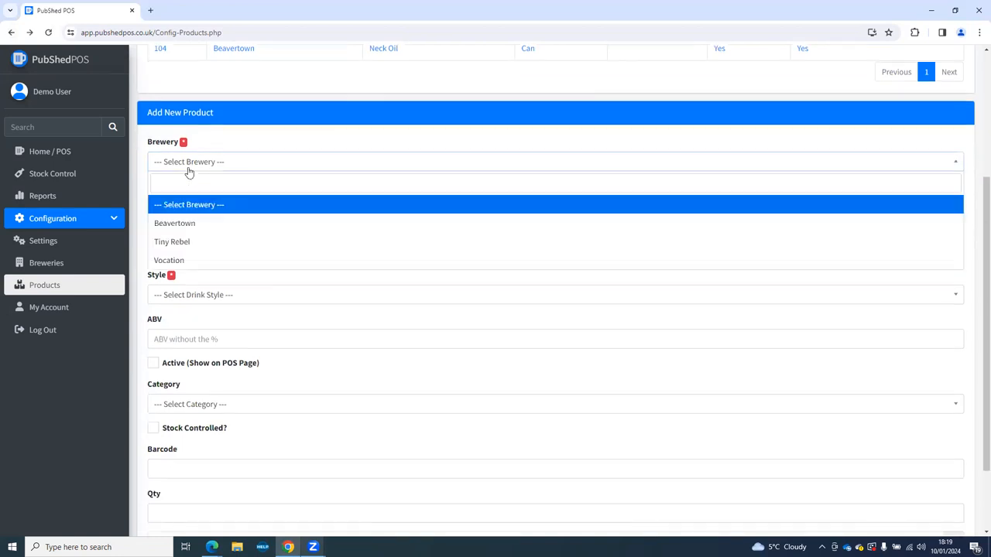
left_click(176, 263)
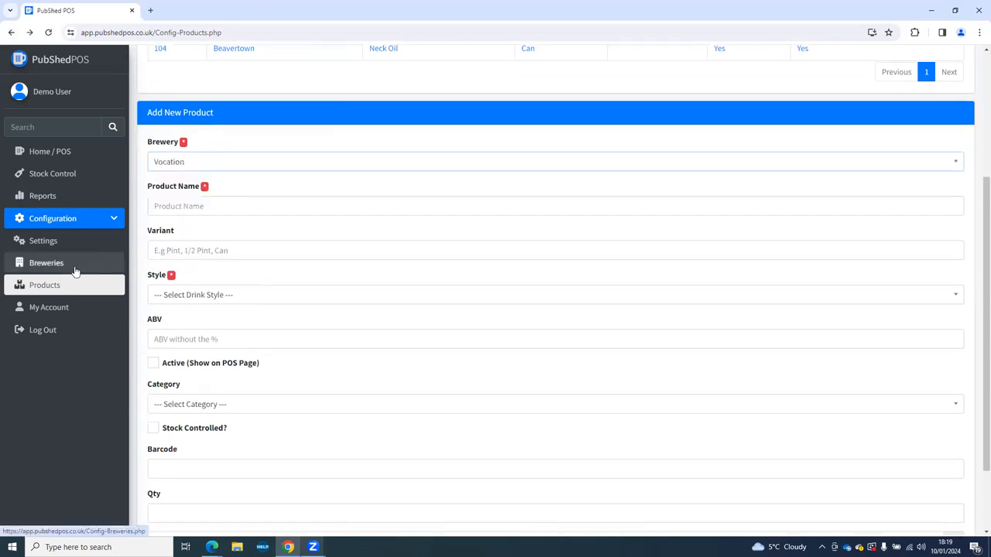
left_click(193, 206)
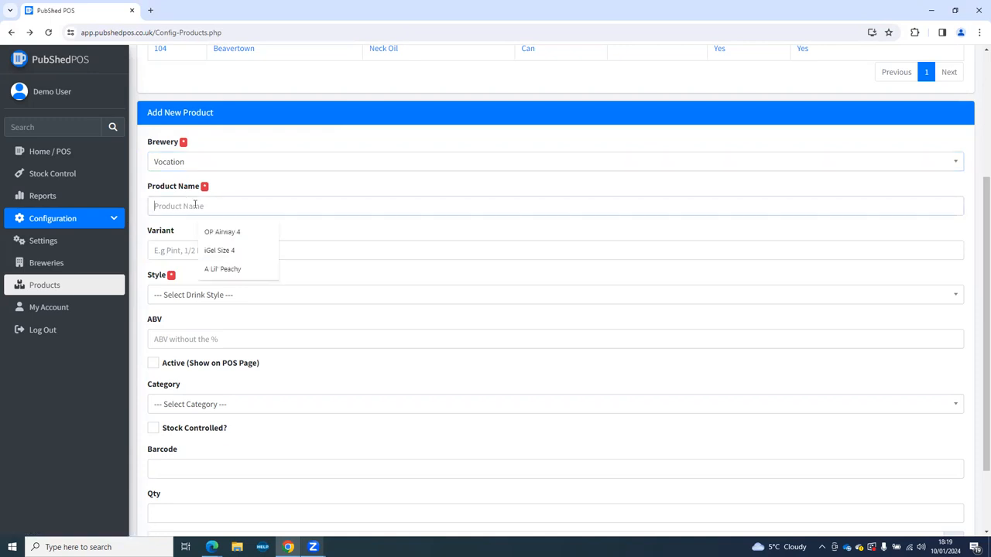
type("Toucan Tropic")
left_click(201, 251)
type("Can")
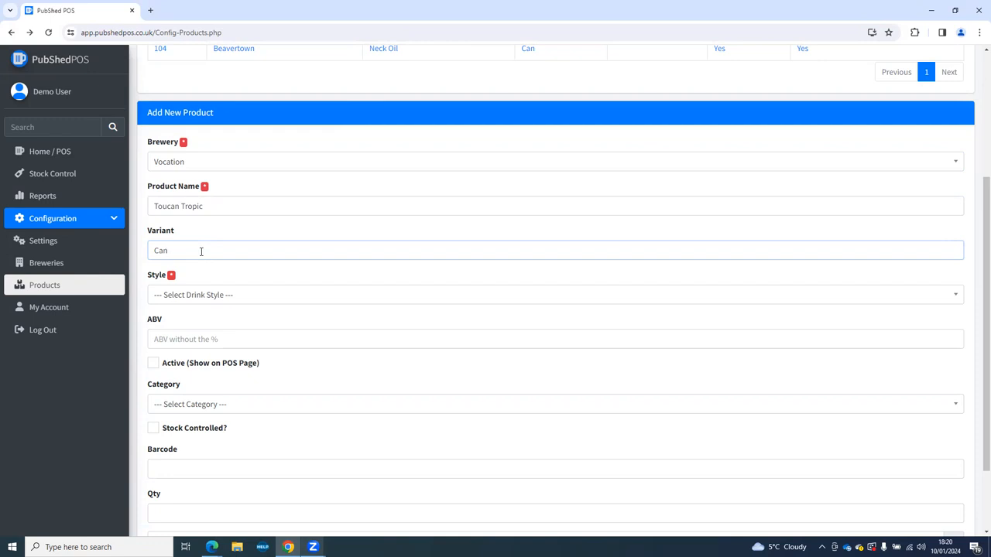
Set the product's style to IPA - Other using the style search.
left_click(160, 299)
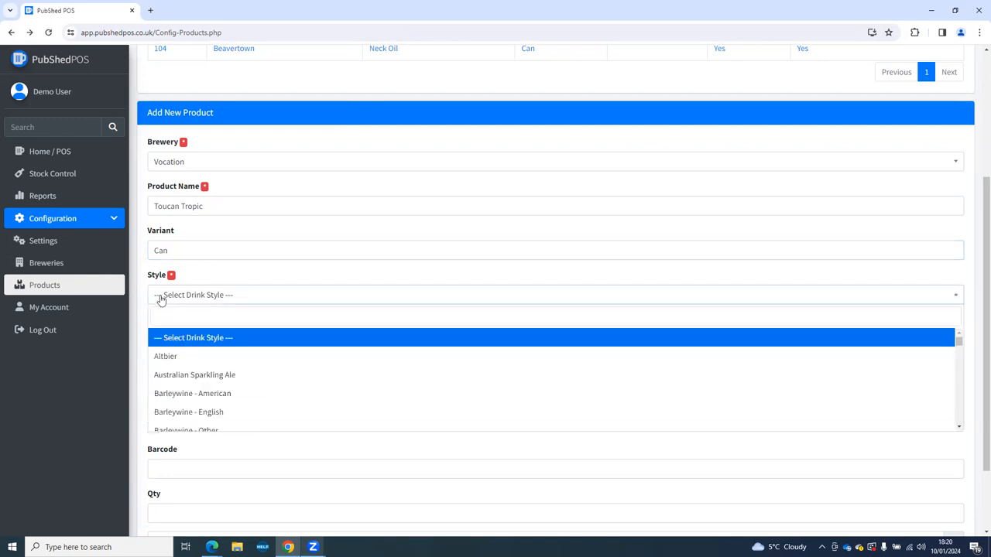
left_click(186, 318)
type("IPA - ")
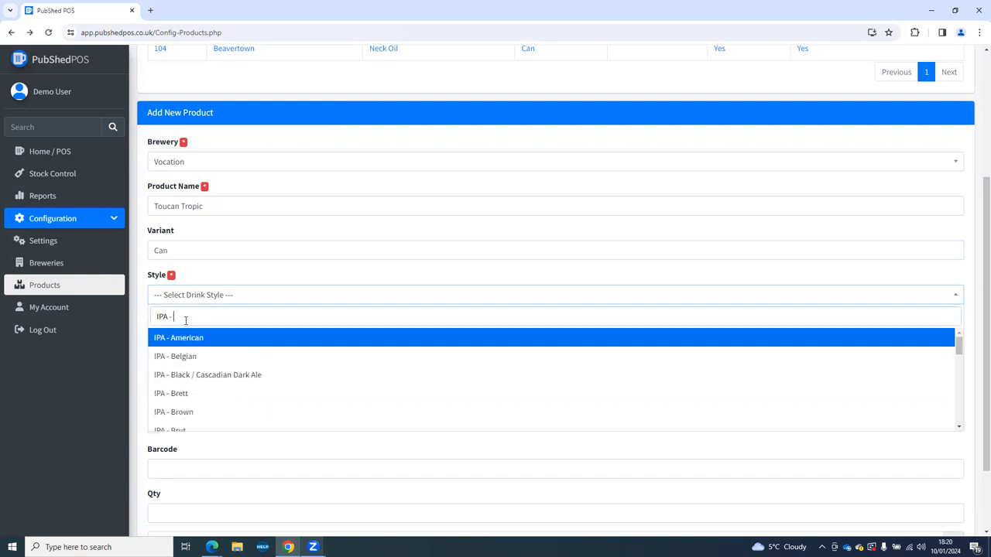
type("Oth")
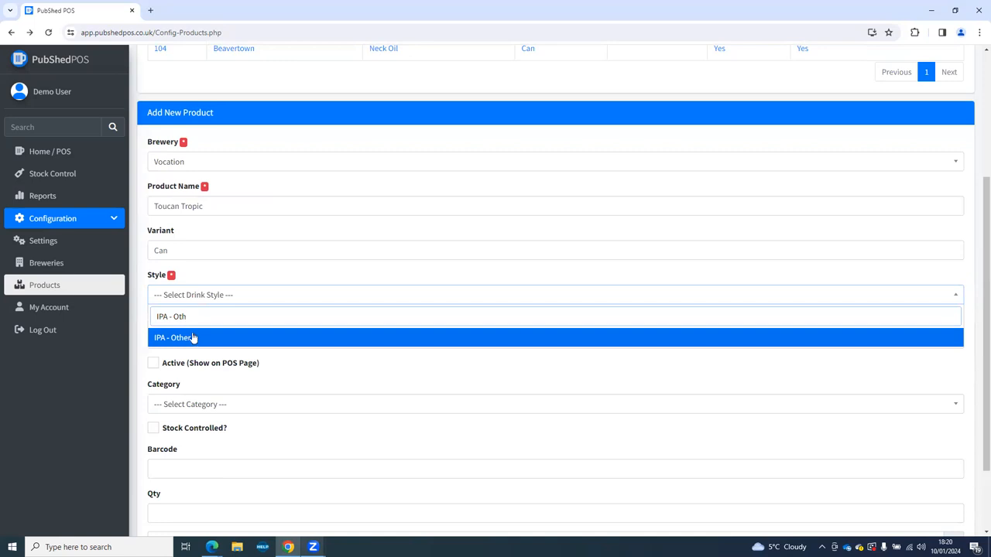
left_click(194, 340)
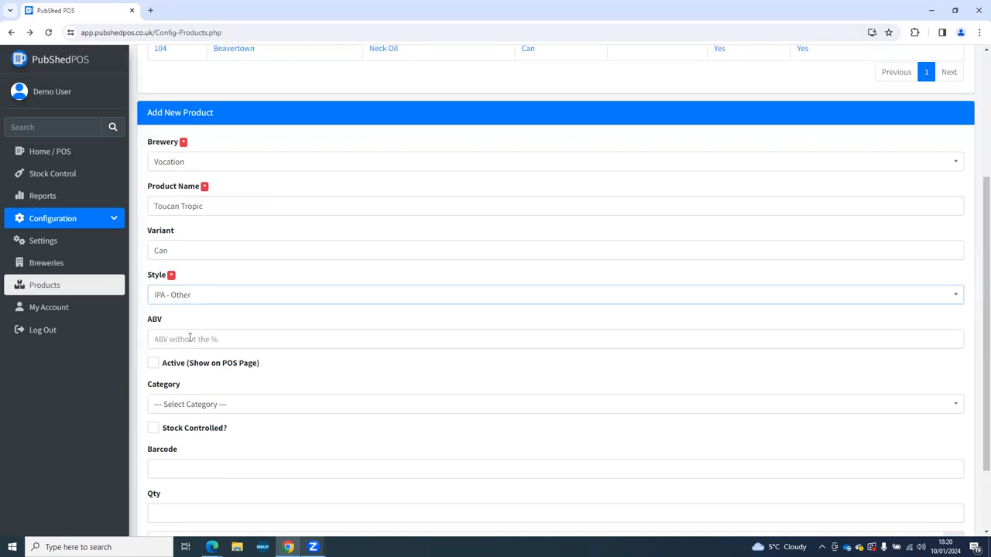
Put the new product in the Bottles & Cans category and make it stock controlled.
scroll(186, 316, "down", 1)
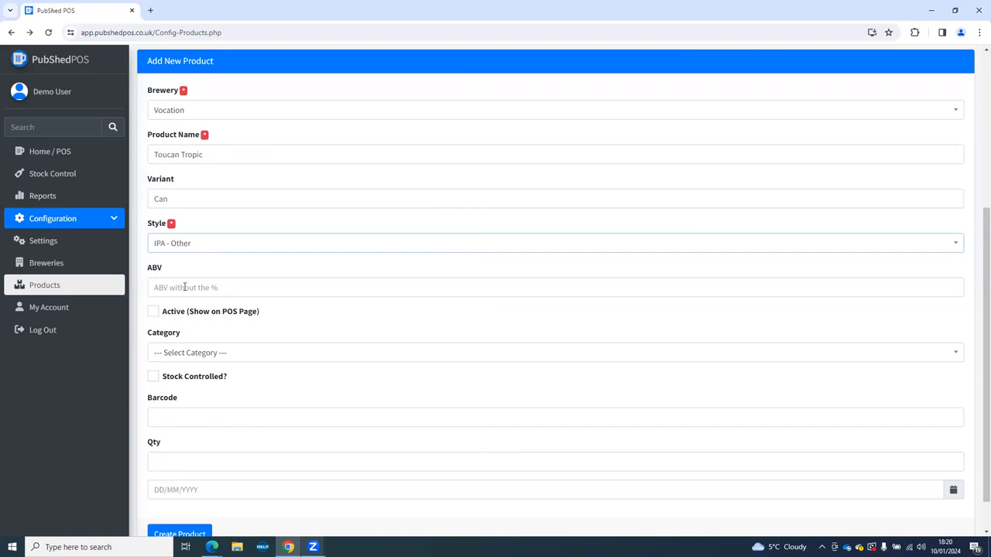
scroll(158, 315, "down", 1)
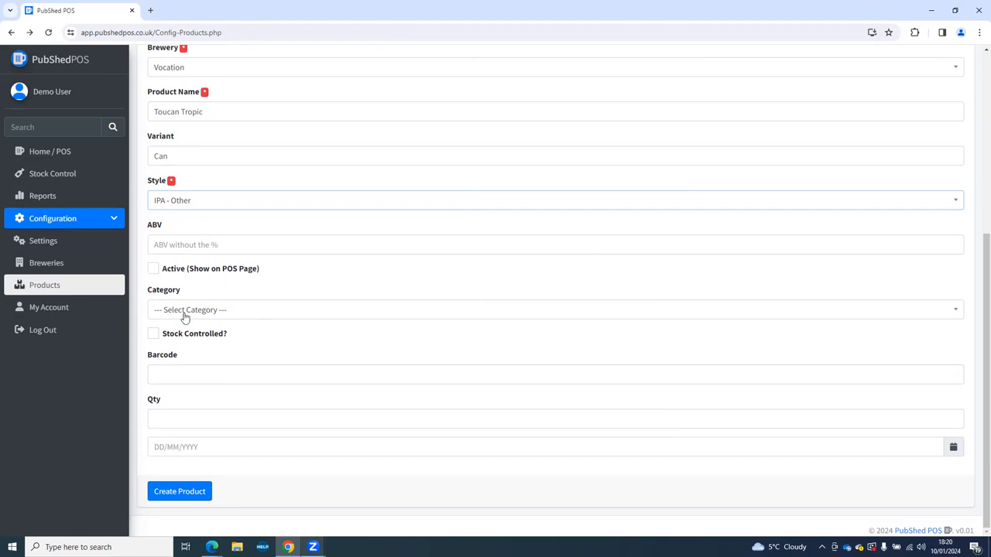
left_click(176, 311)
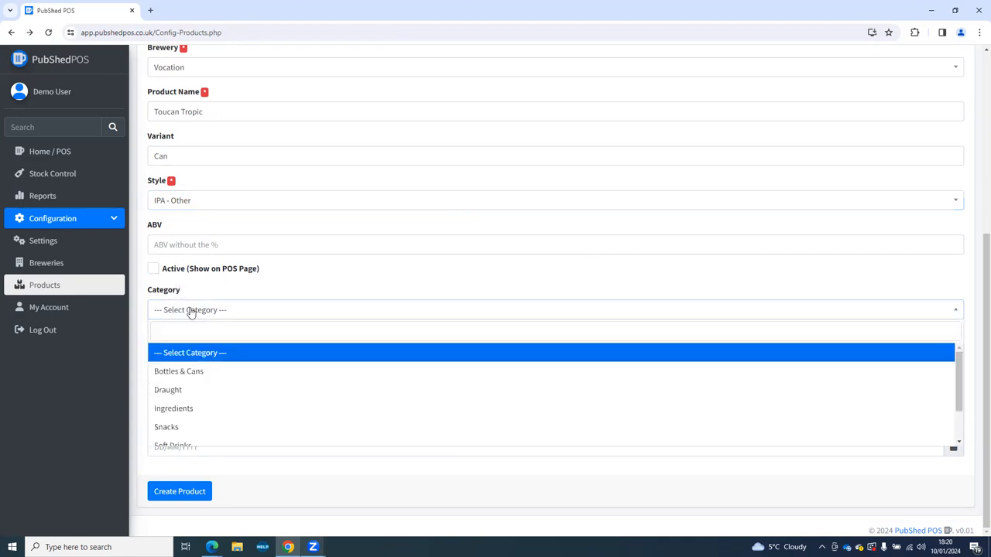
left_click(191, 374)
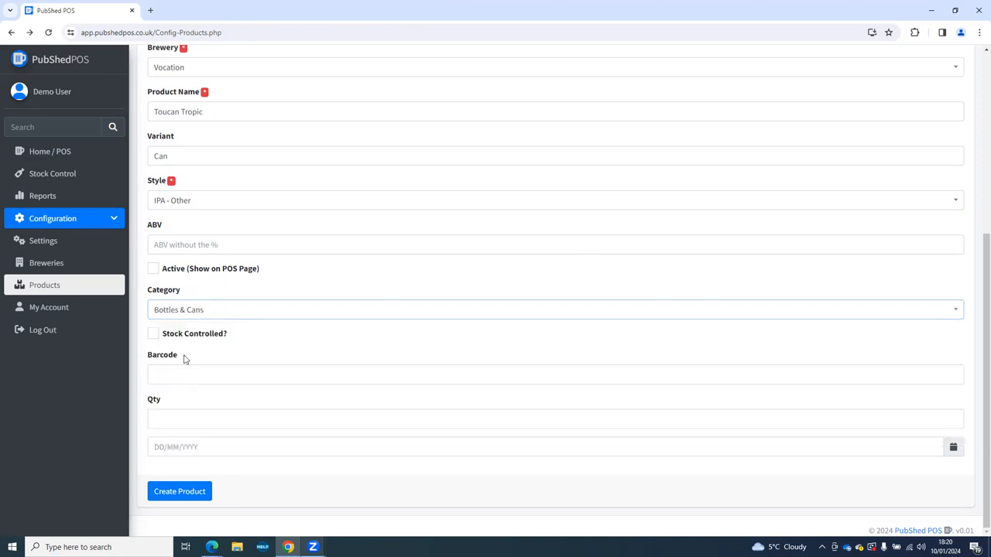
left_click(153, 334)
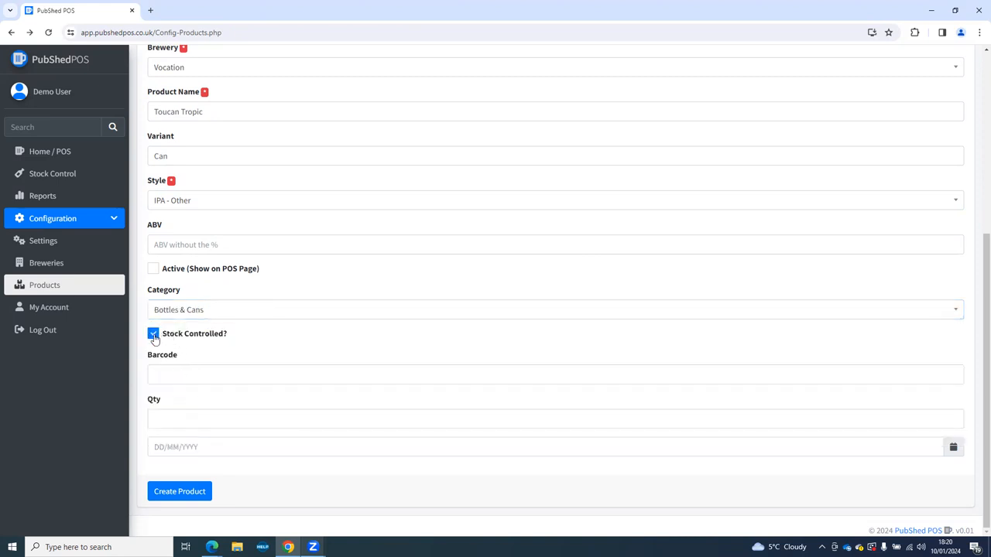
left_click(154, 373)
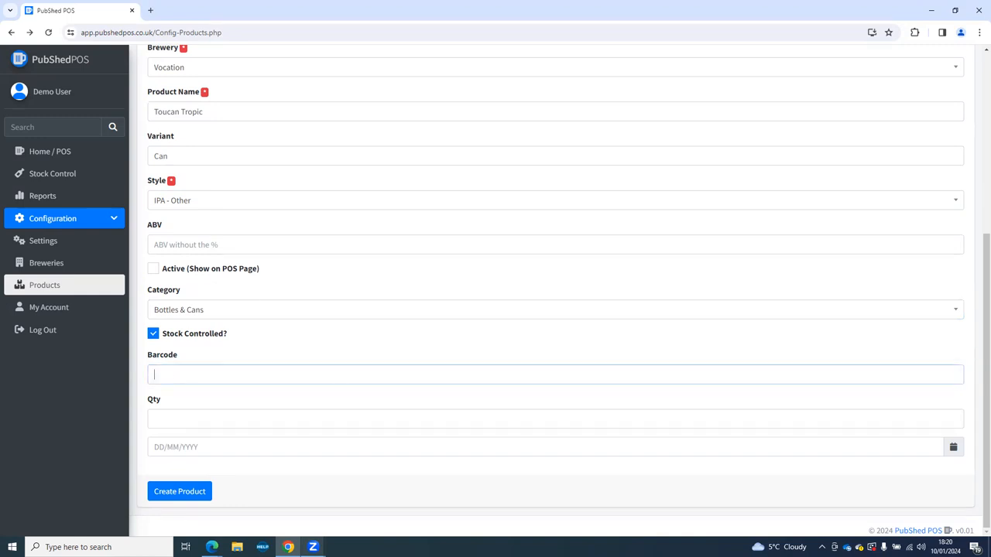
Enter quantity 4 with date 20/02/2024 and create the Toucan Tropic product.
left_click(168, 419)
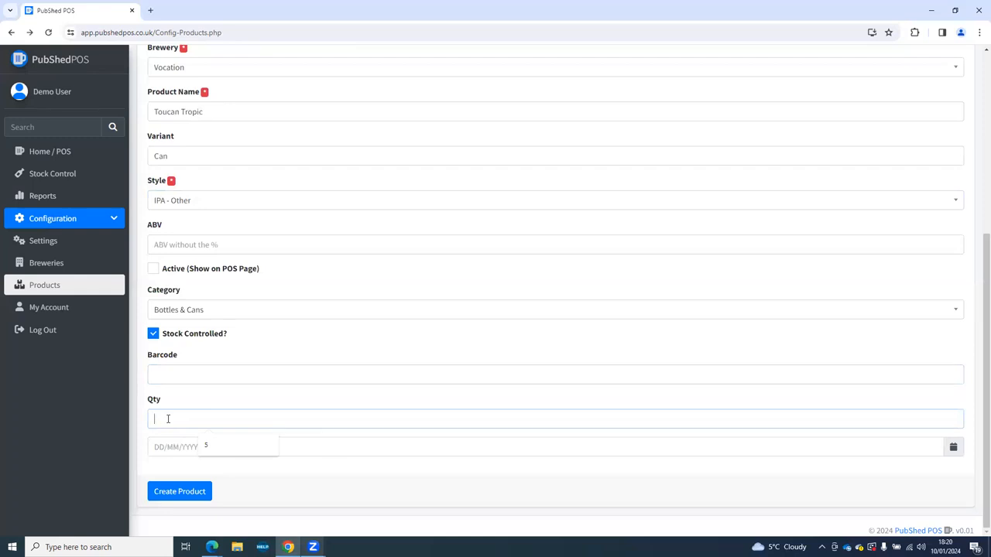
type("4")
key("Tab")
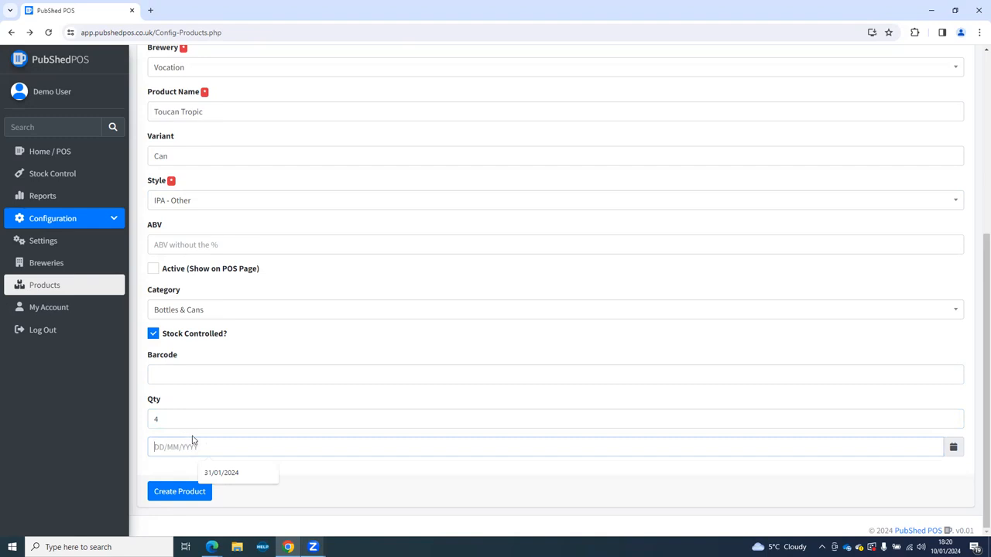
type("20/02/2024")
left_click(169, 494)
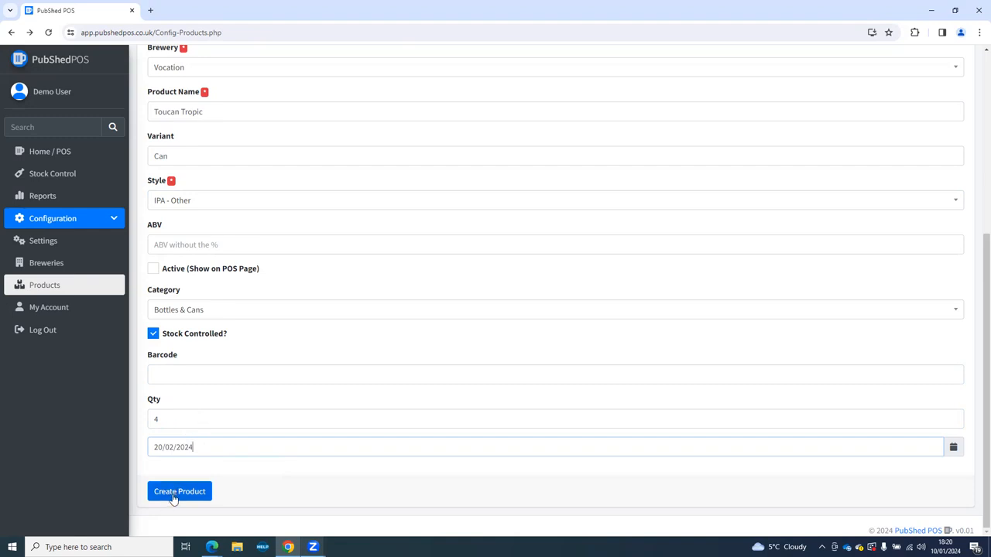
left_click(173, 495)
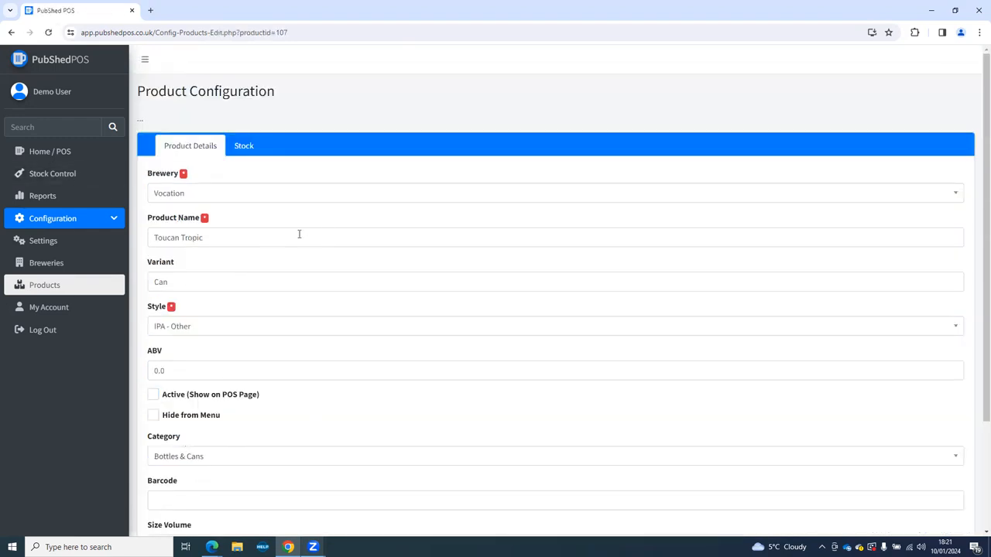
Set Toucan Tropic's size to 330 ml.
scroll(330, 219, "down", 3)
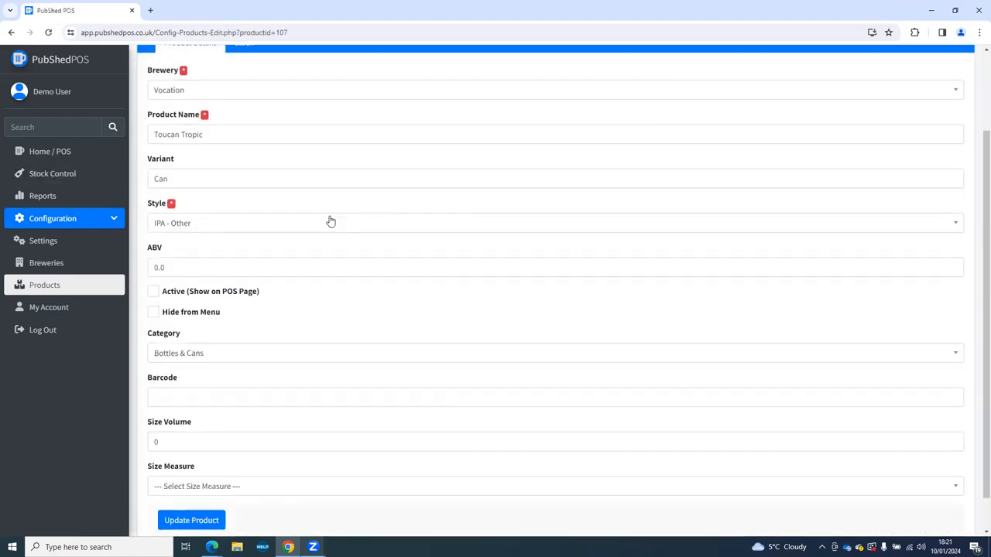
scroll(358, 234, "down", 1)
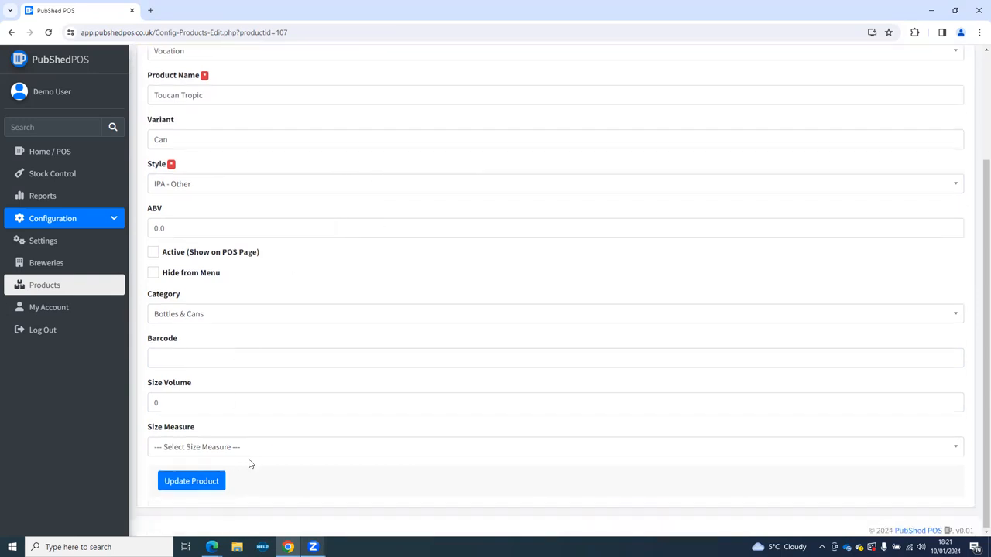
scroll(361, 254, "up", 1)
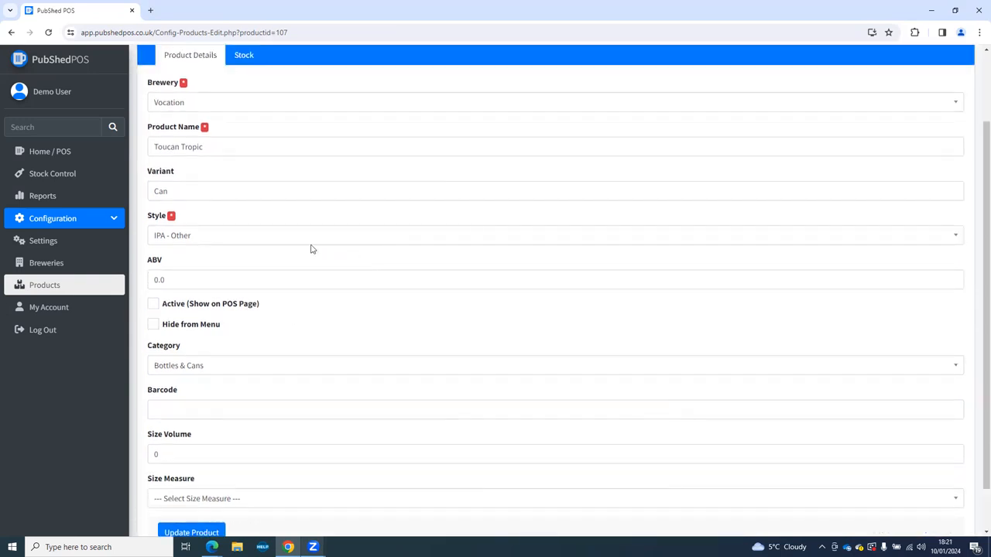
scroll(312, 248, "down", 1)
double_click(157, 401)
type("330")
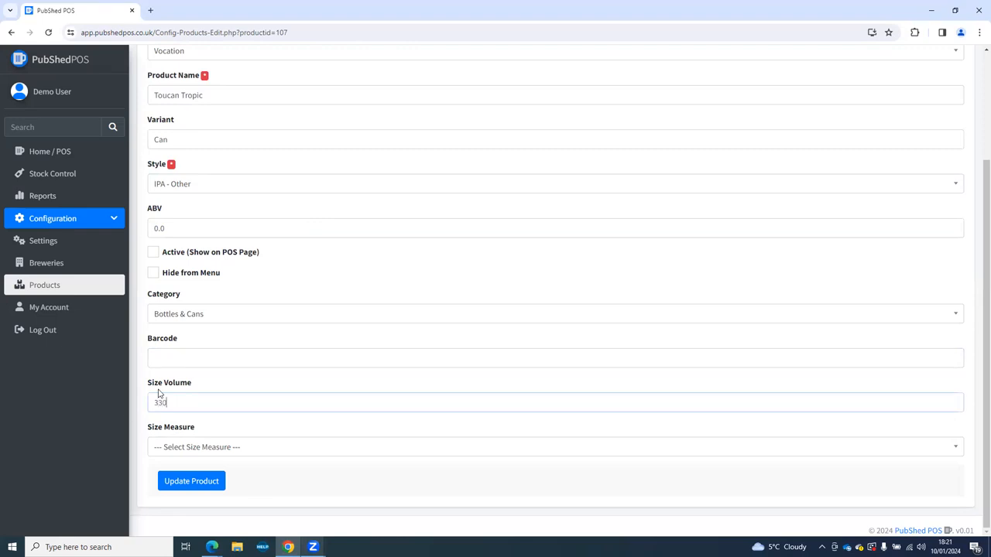
left_click(159, 447)
left_click(168, 427)
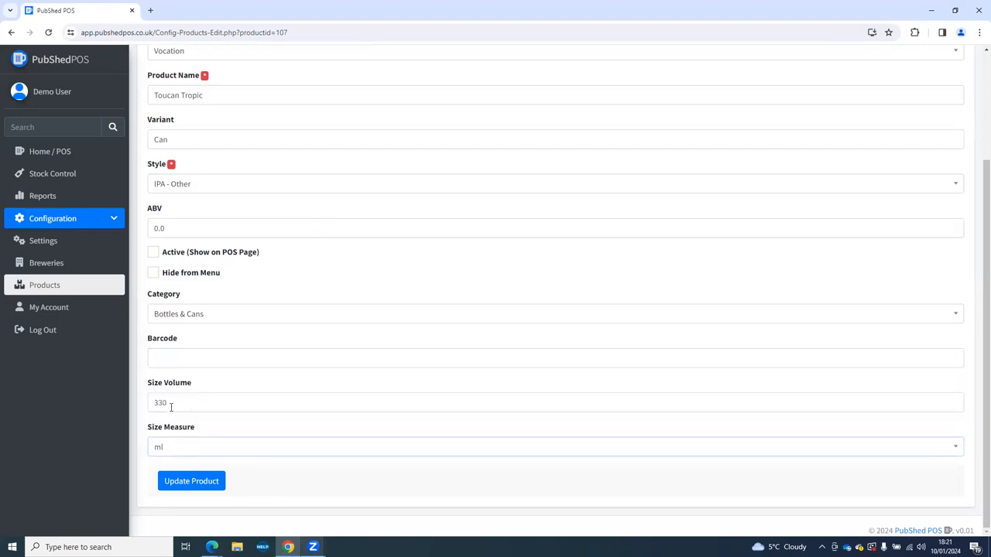
Make Toucan Tropic active on the POS page, keeping it visible on the customer menu.
scroll(171, 406, "up", 1)
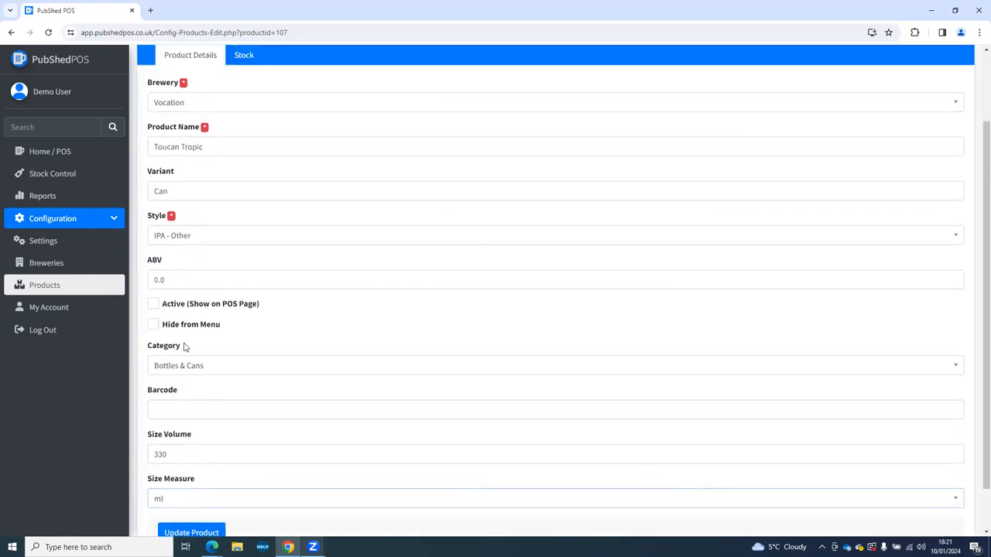
left_click(152, 303)
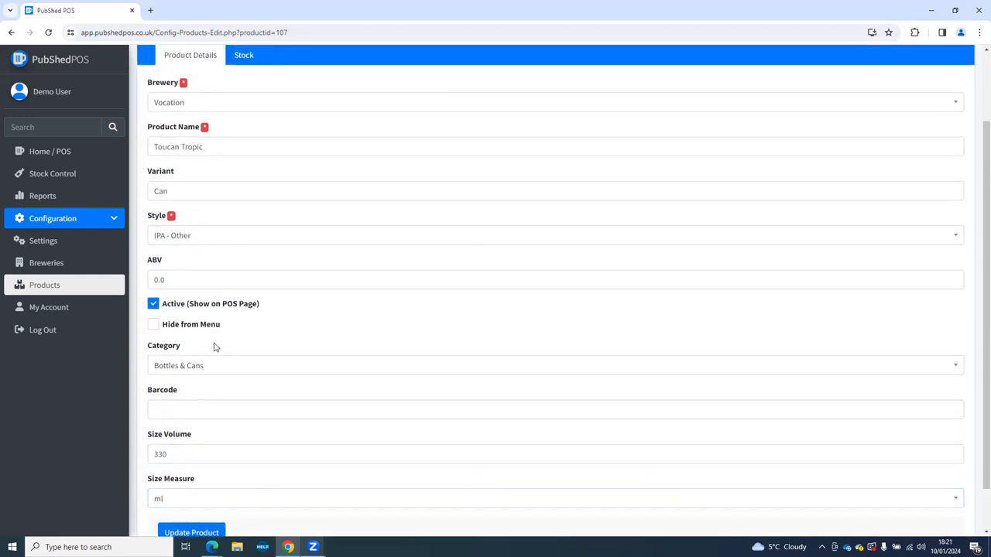
left_click(153, 325)
left_click(155, 328)
scroll(188, 240, "up", 1)
Set Minimum Qty to 4 on Toucan Tropic's Stock tab and update the product.
left_click(242, 108)
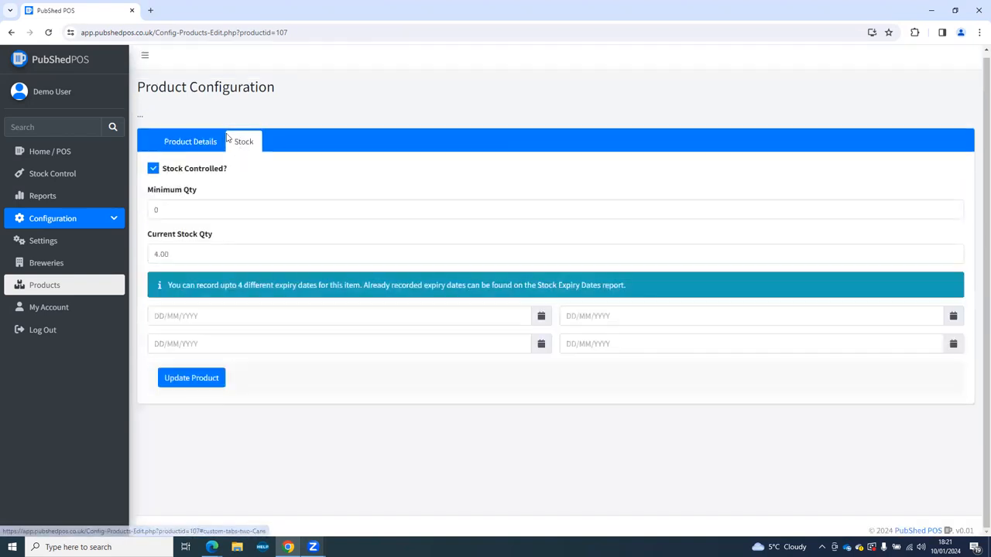
double_click(164, 209)
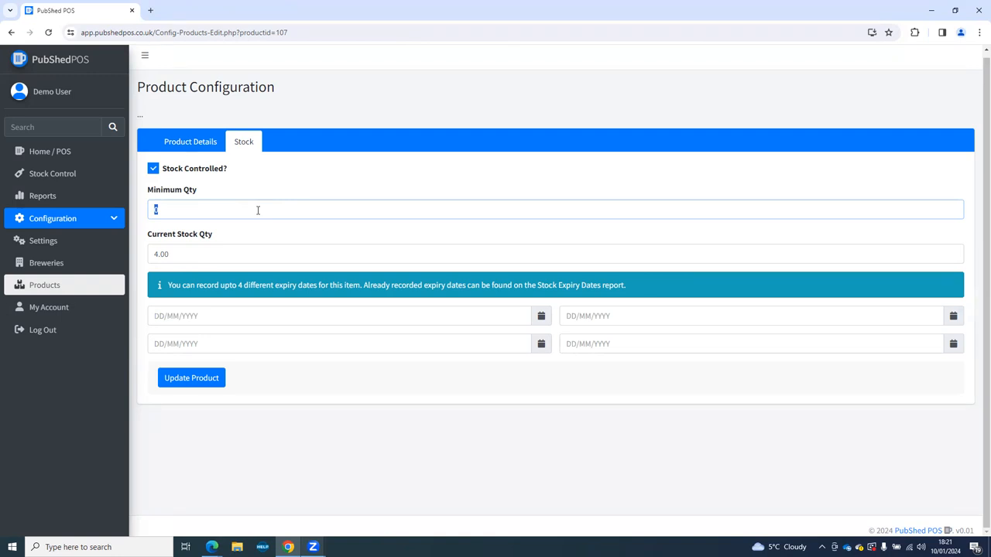
type("4")
left_click(164, 310)
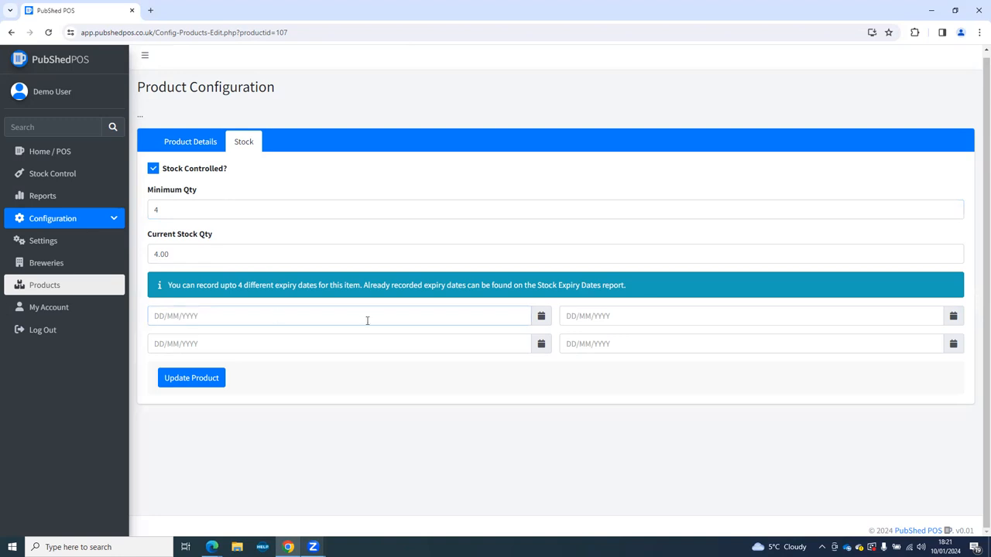
left_click(636, 345)
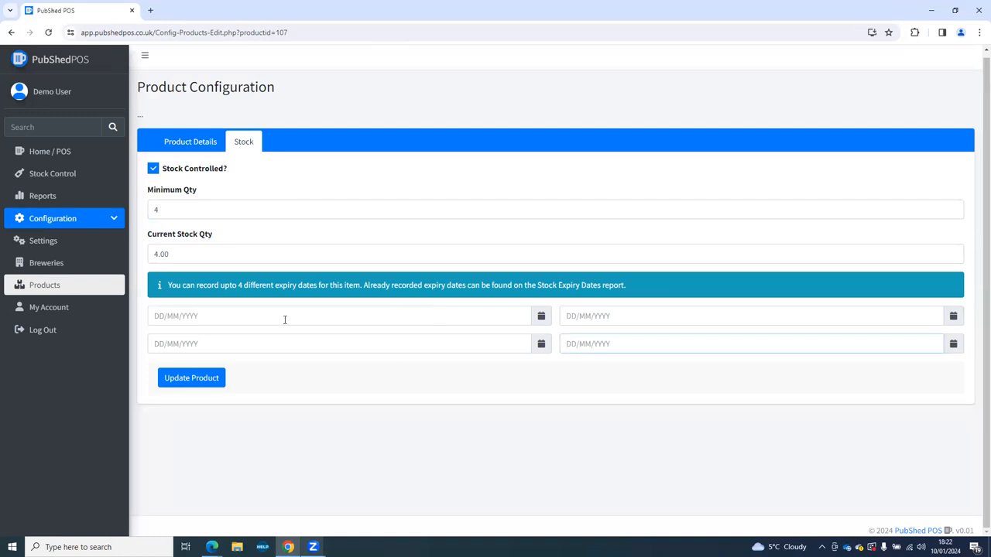
left_click(190, 380)
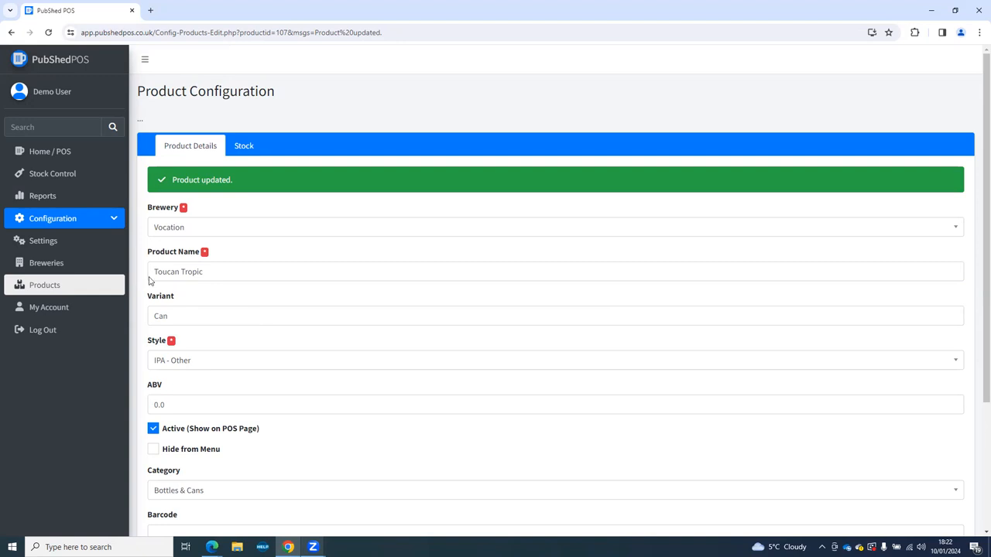
Return to the till's Bottles & Cans, now listing Vocation Toucan Tropic - Can, and expand Configuration.
left_click(45, 157)
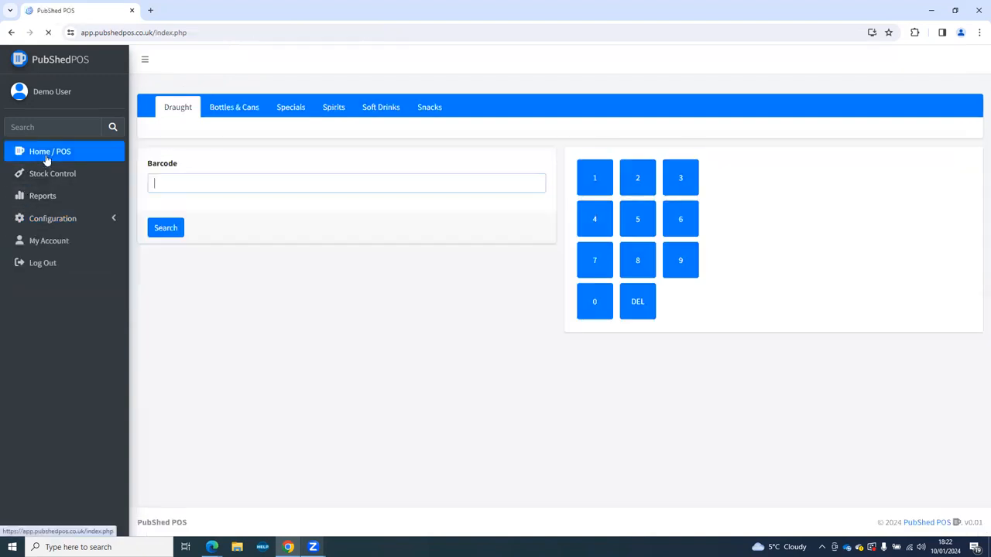
left_click(224, 110)
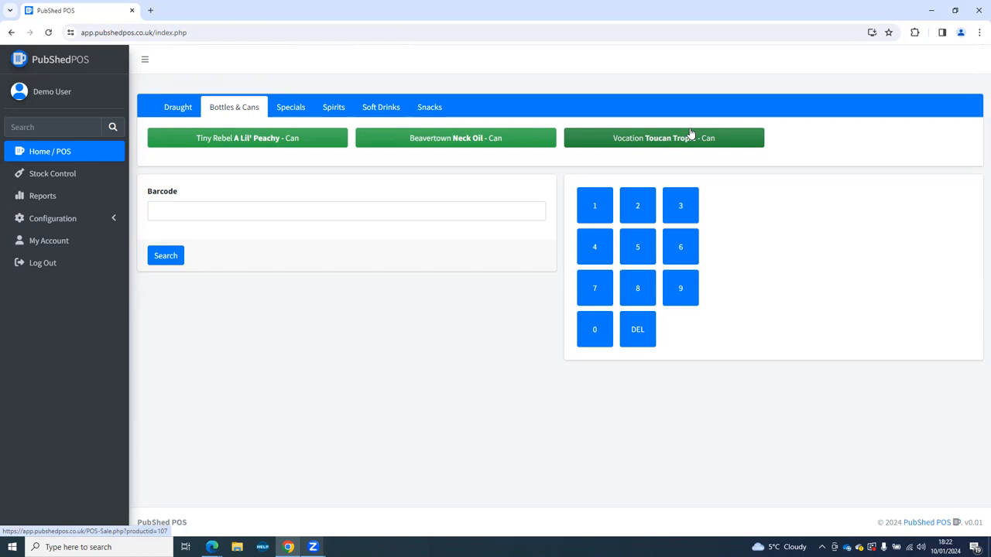
left_click(112, 222)
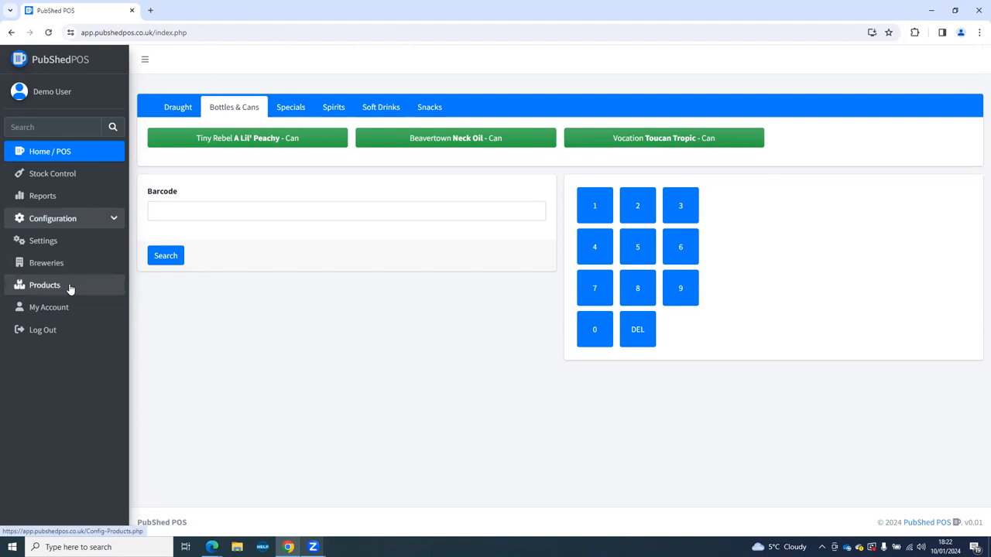
Go to Configuration > Settings and switch Enable POS Touch off and back on.
left_click(46, 243)
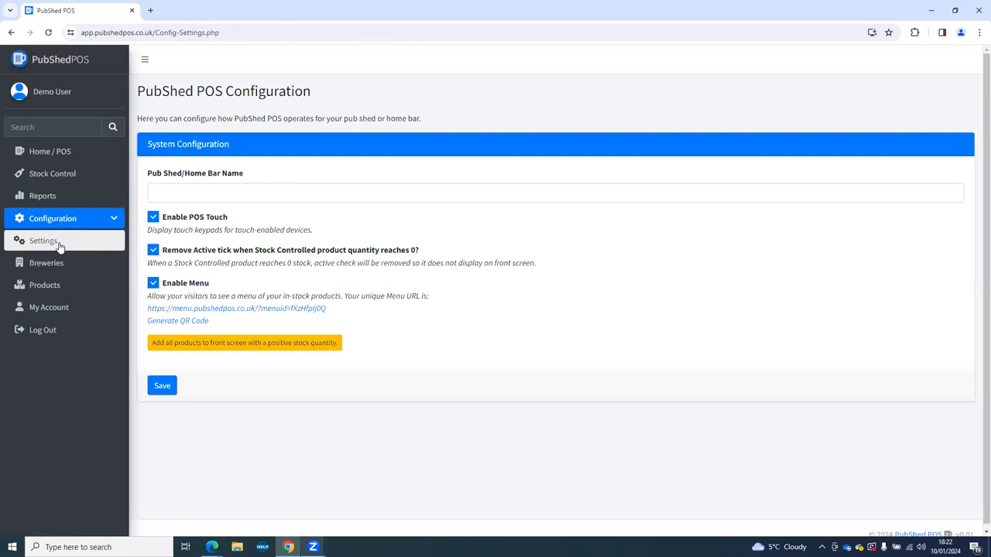
left_click(270, 195)
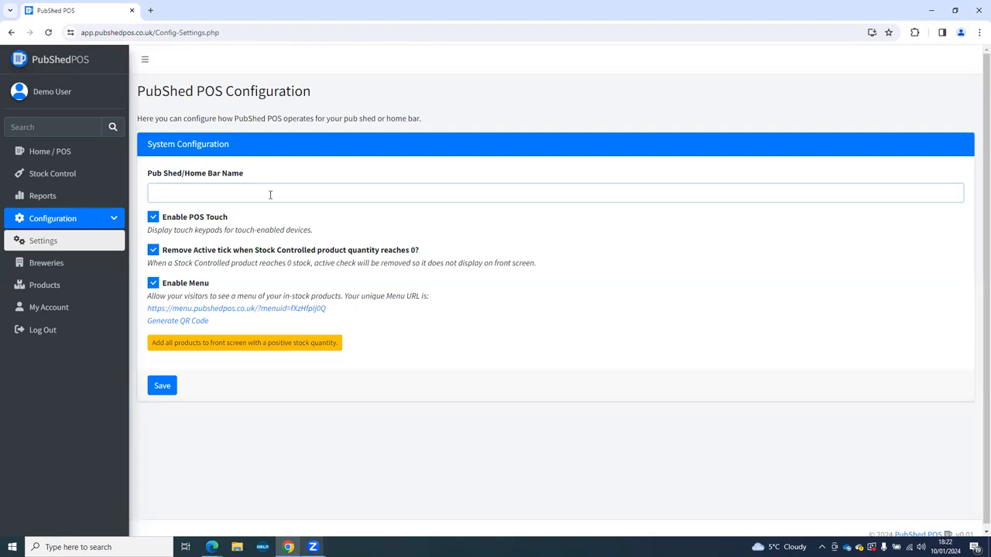
left_click(153, 219)
double_click(154, 221)
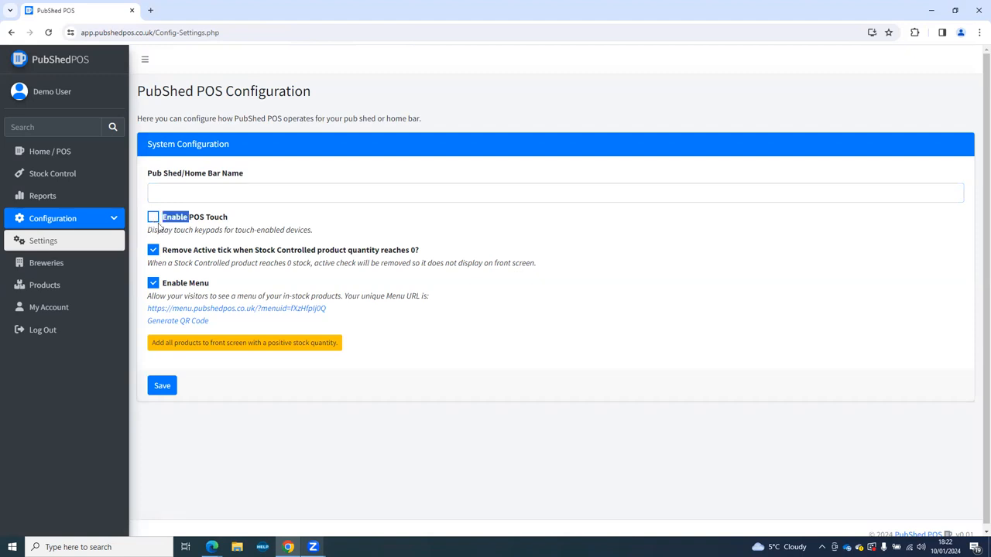
left_click(153, 219)
Check Toucan Tropic under Bottles & Cans on the customer menu, then generate the menu QR code.
right_click(248, 310)
left_click(270, 319)
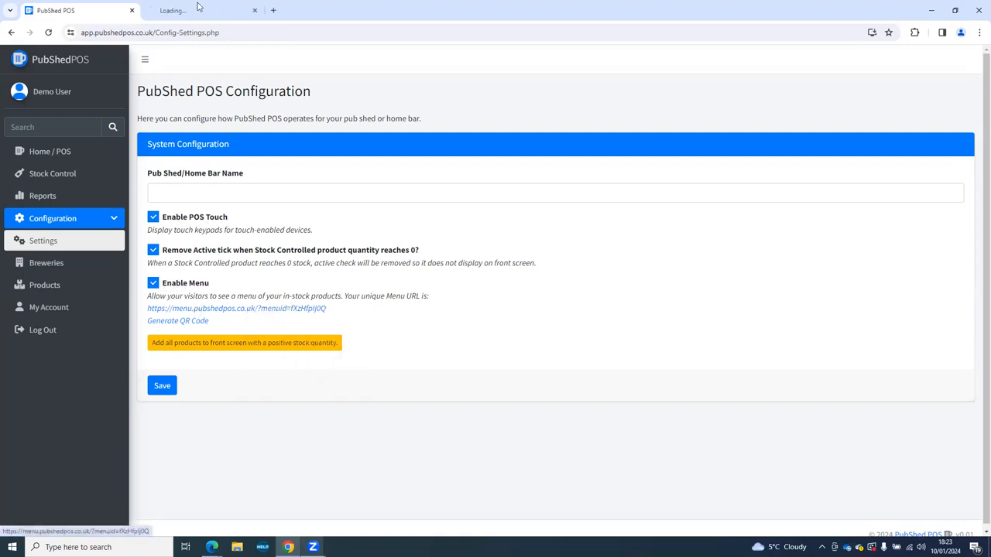
left_click(184, 10)
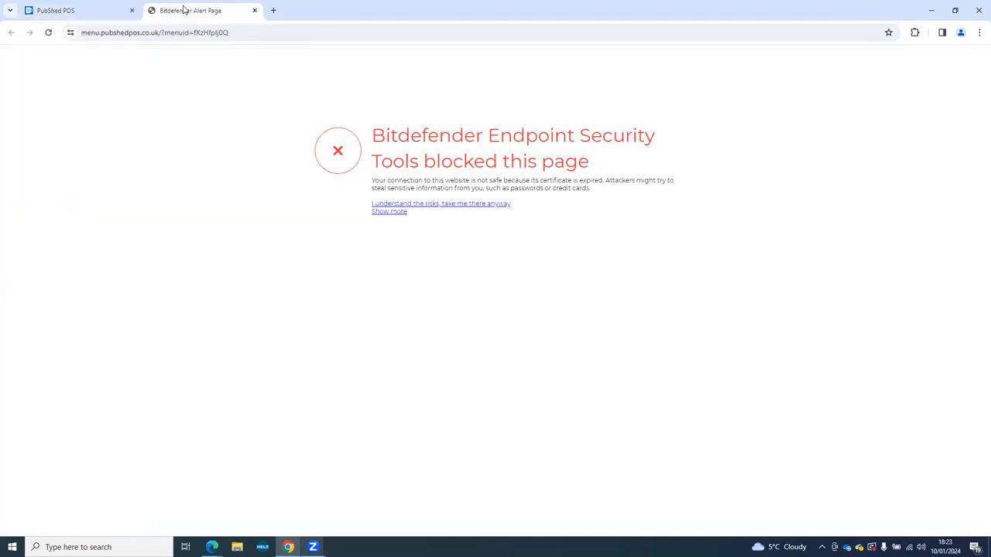
left_click(415, 206)
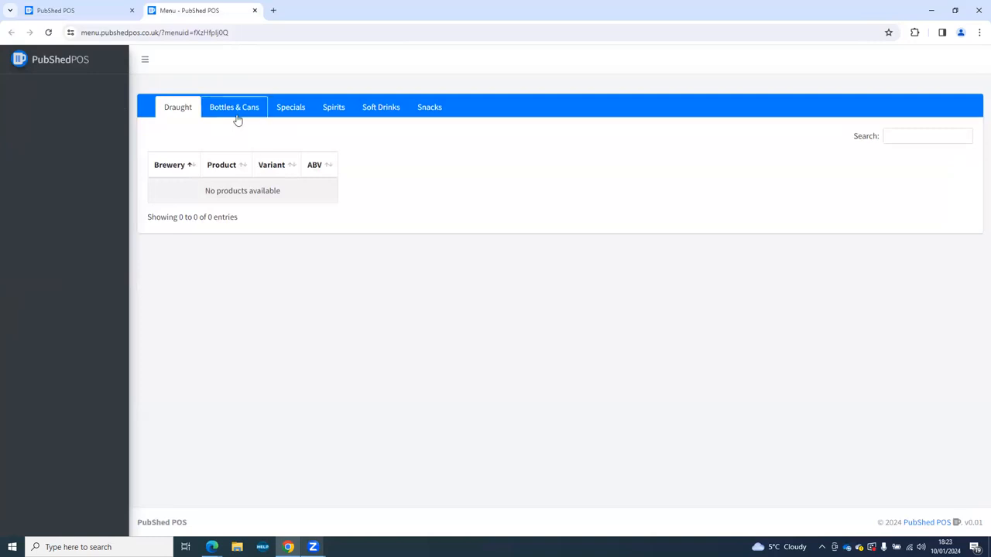
left_click(237, 118)
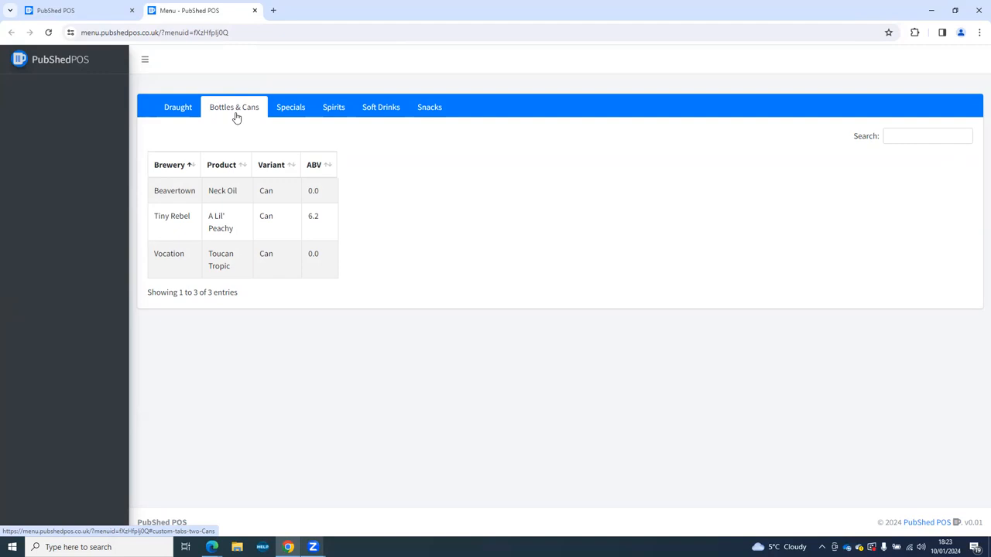
left_click(120, 13)
left_click(194, 322)
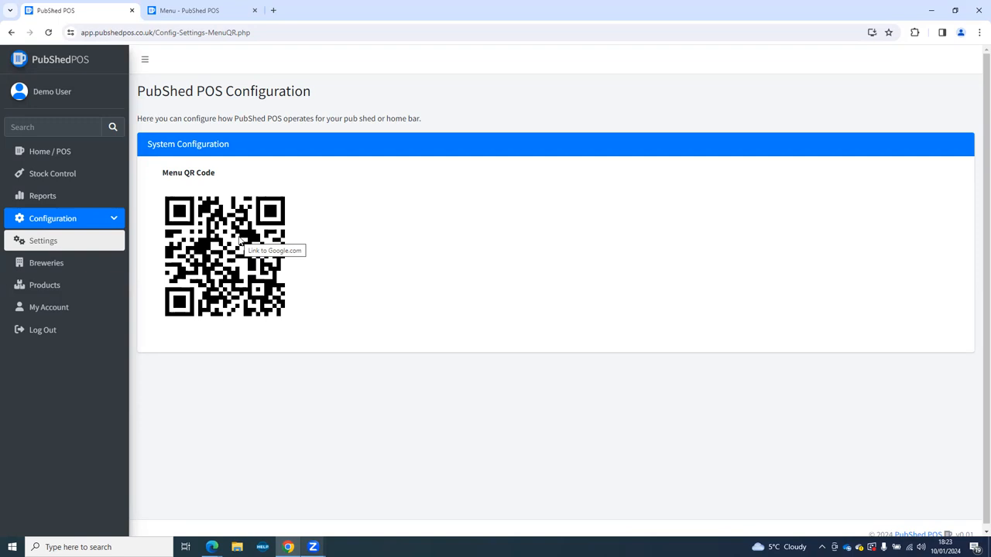
Return to Configuration settings and put all positive-stock products on the POS front screen.
left_click(12, 33)
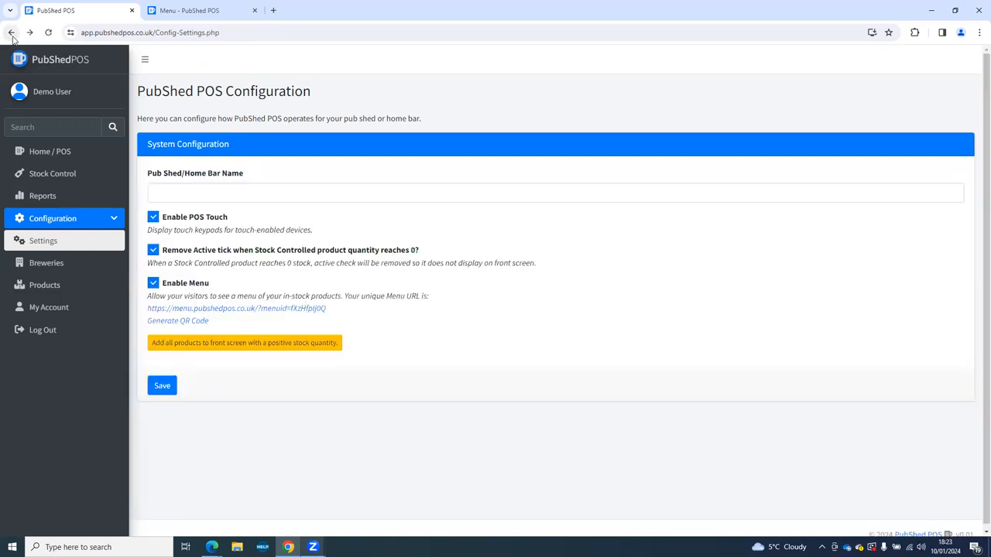
left_click(213, 349)
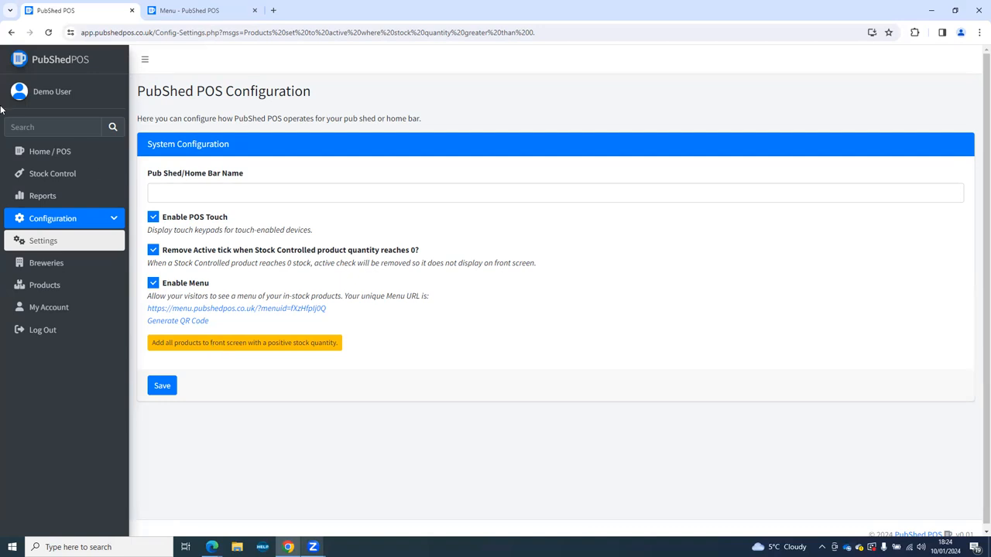
Sell 2 cans of Vocation Toucan Tropic from the Bottles & Cans category on the till.
left_click(25, 153)
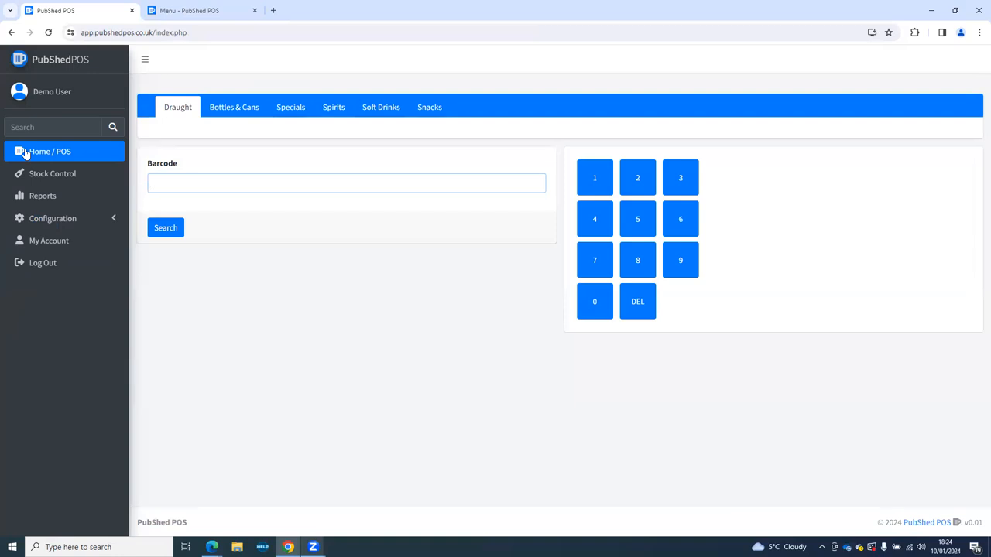
left_click(235, 112)
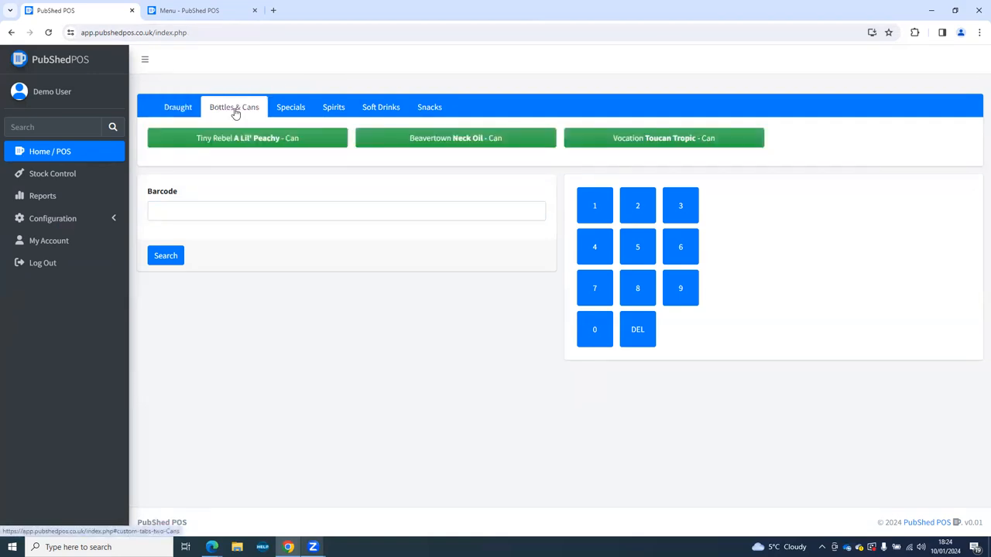
left_click(647, 140)
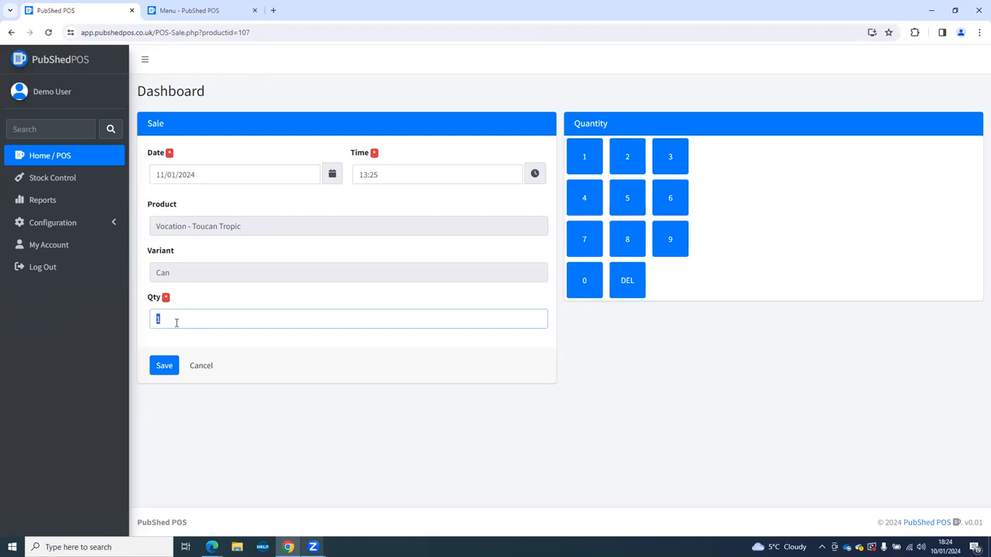
type("2")
left_click(625, 162)
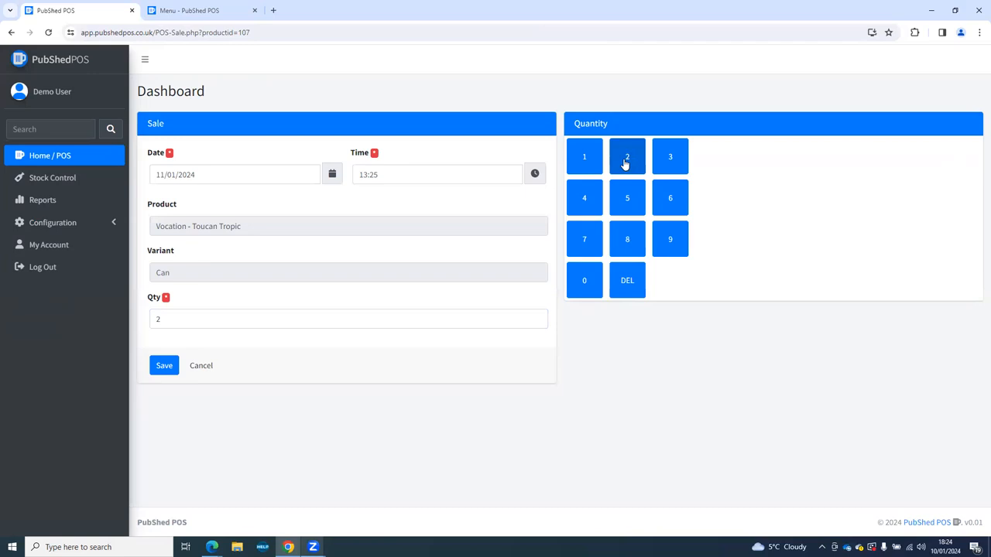
left_click(163, 368)
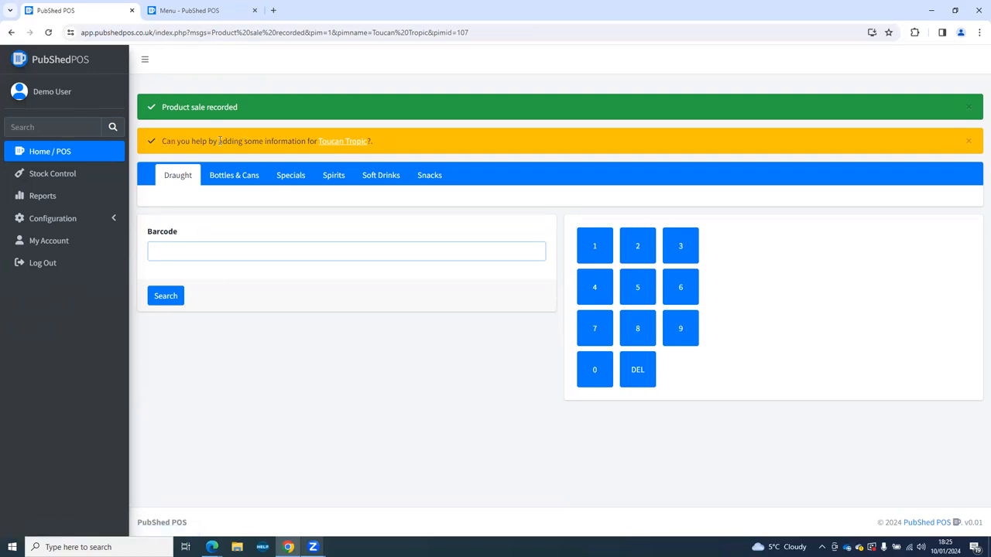
Open Toucan Tropic's product details in a separate tab and scroll through them.
middle_click(329, 142)
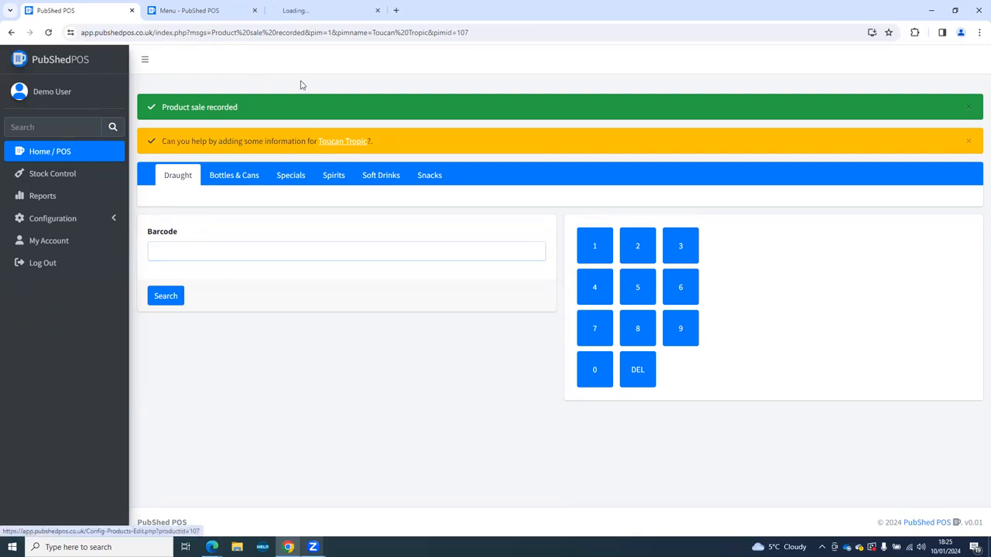
left_click(300, 14)
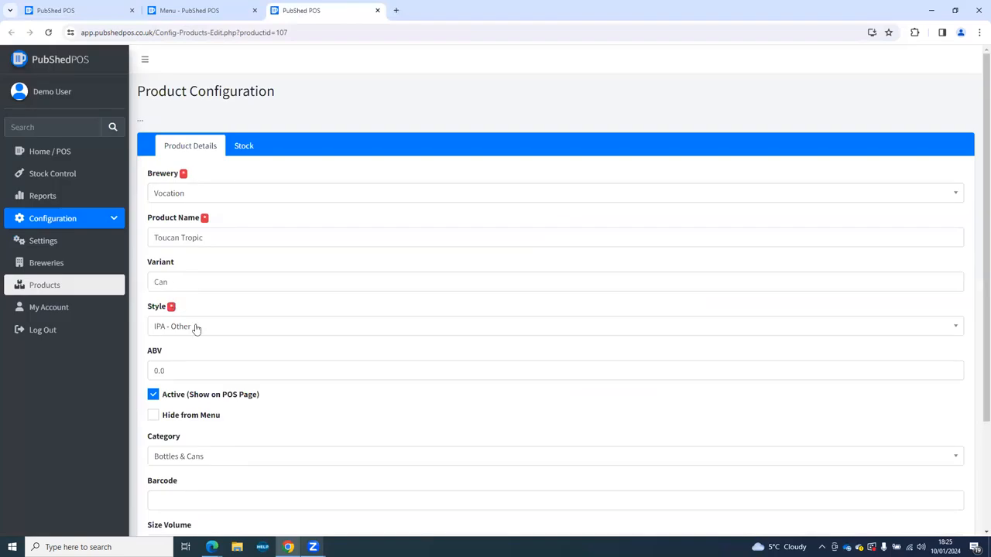
scroll(209, 331, "down", 1)
scroll(212, 332, "down", 2)
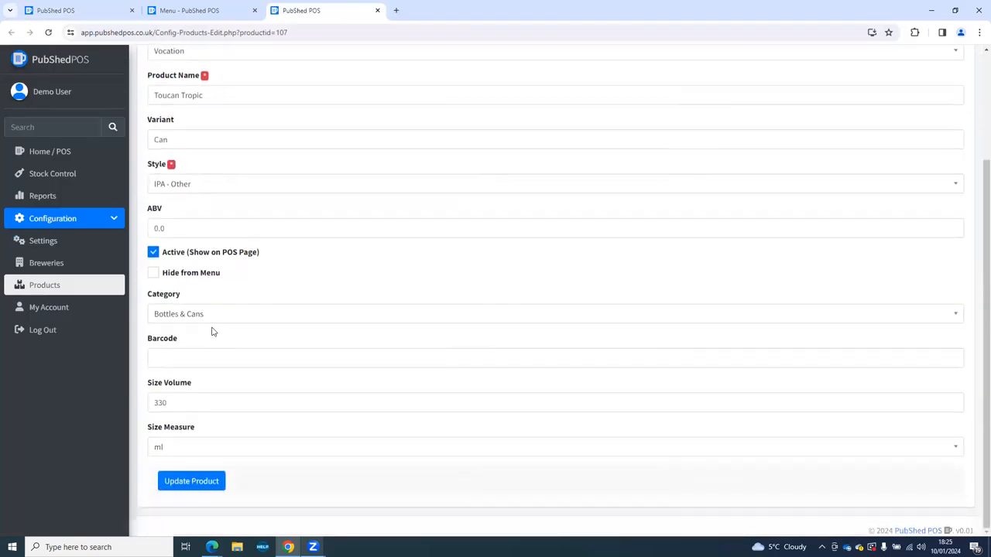
scroll(212, 331, "up", 2)
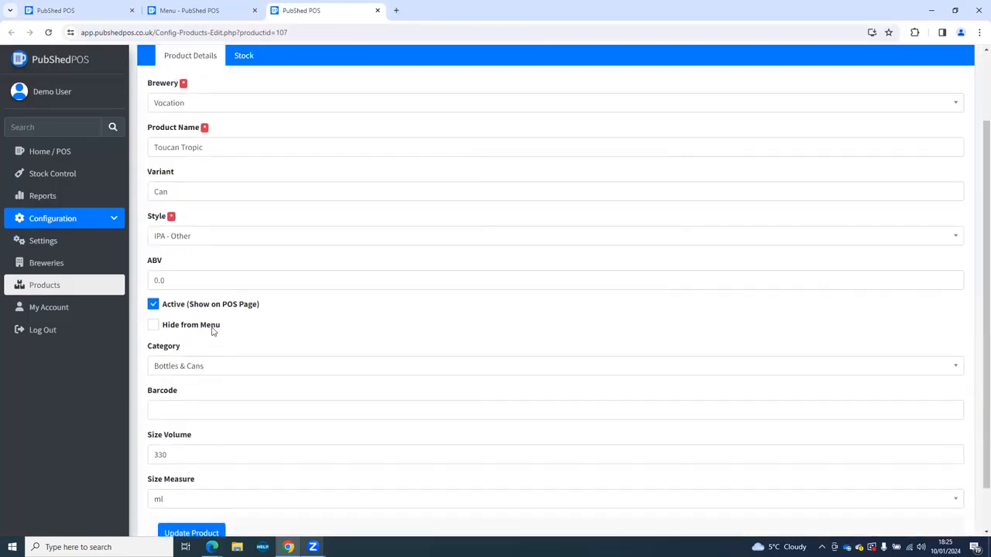
scroll(294, 283, "down", 2)
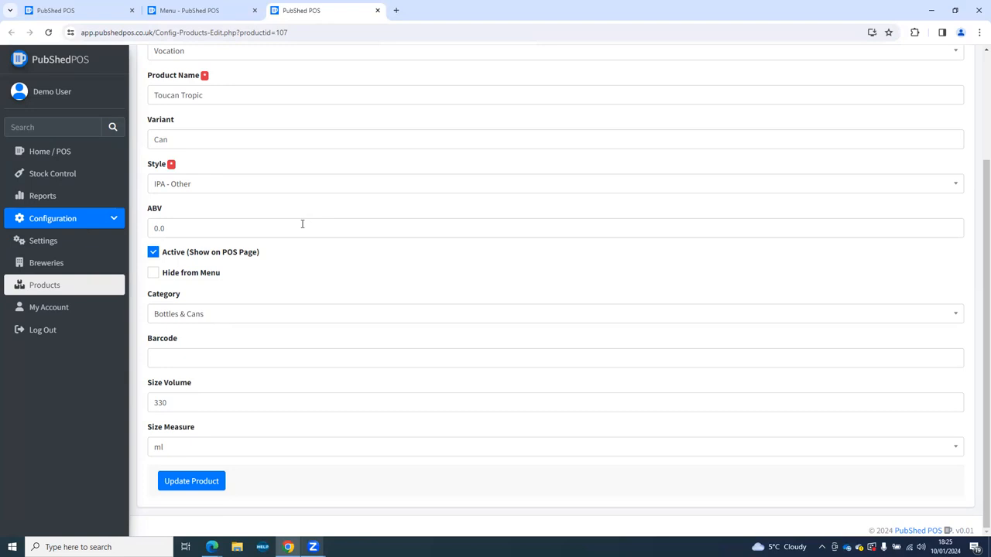
Close the public drinks menu and product details tabs, leaving the till's sale confirmation.
left_click(213, 10)
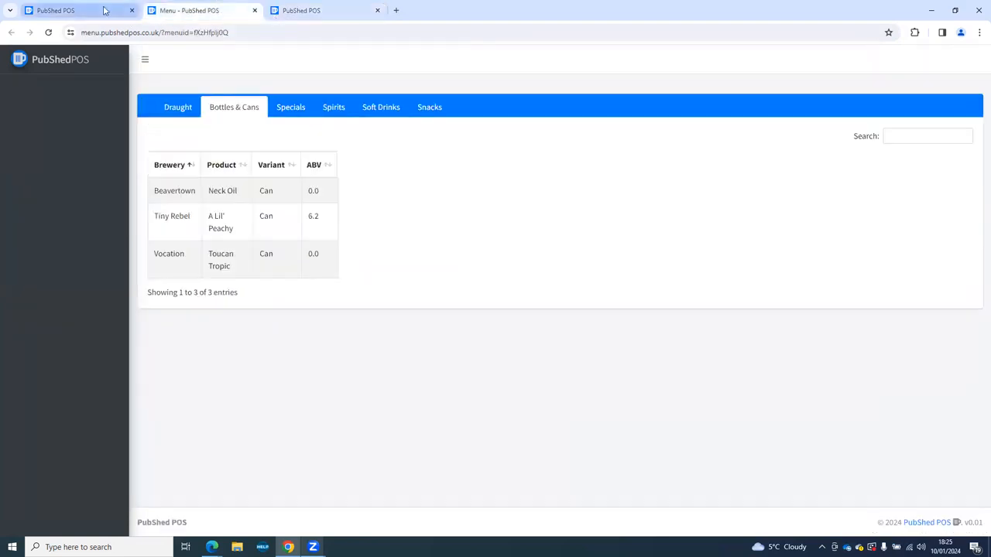
left_click(104, 10)
left_click(250, 11)
left_click(254, 10)
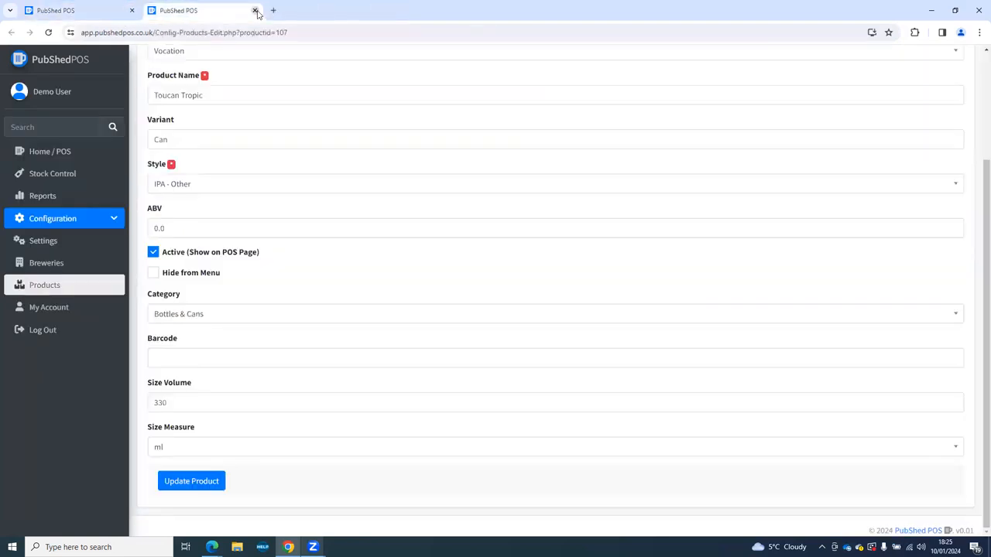
left_click(256, 11)
left_click_drag(162, 104, 240, 107)
left_click(241, 108)
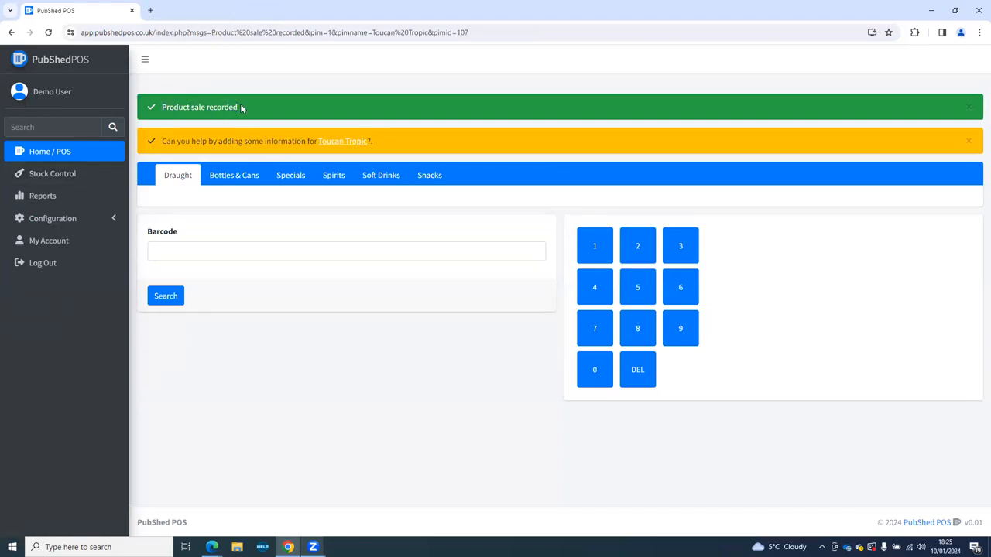
Check Toucan Tropic's stock settings via Configuration > Products: 2.00 in stock, minimum 4.
left_click(61, 219)
left_click(54, 286)
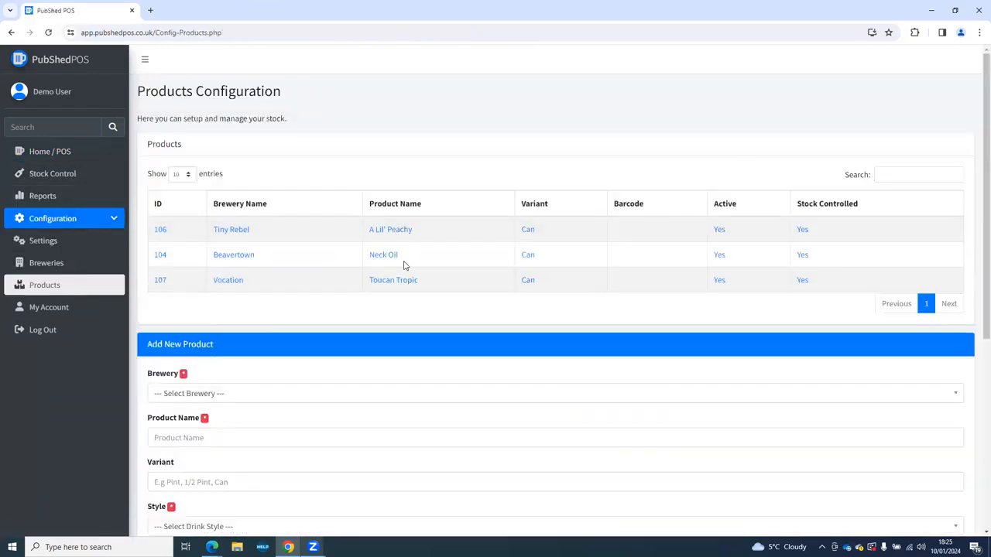
left_click(379, 282)
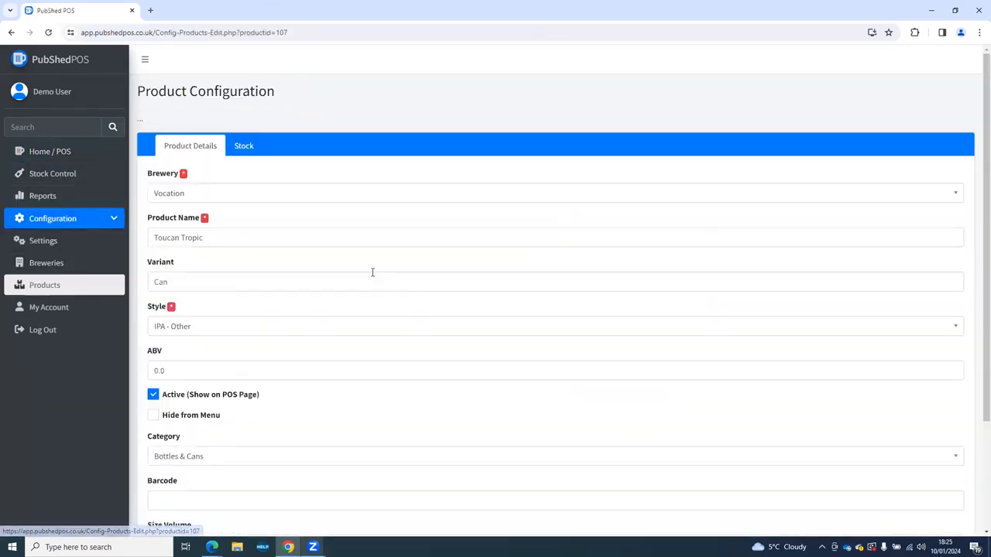
left_click(250, 152)
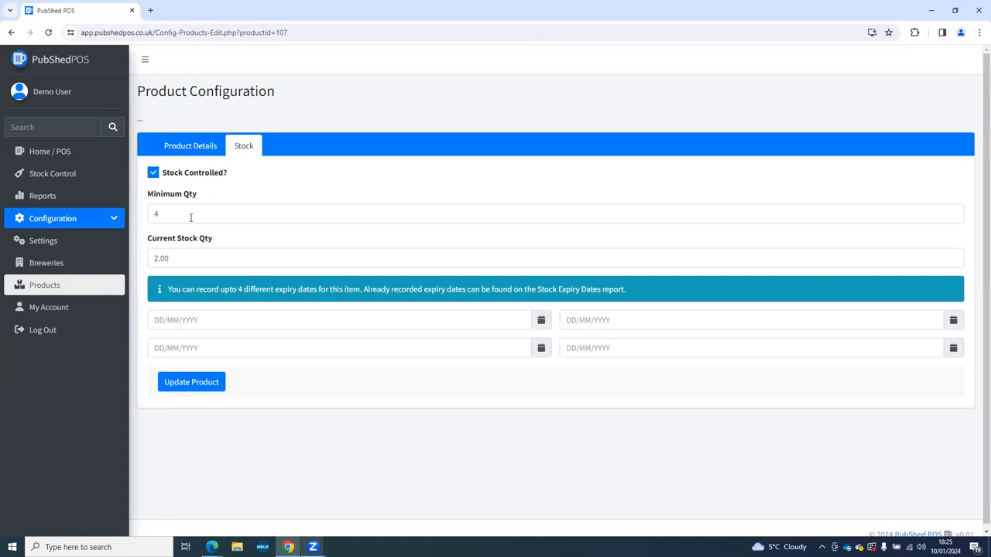
left_click(23, 175)
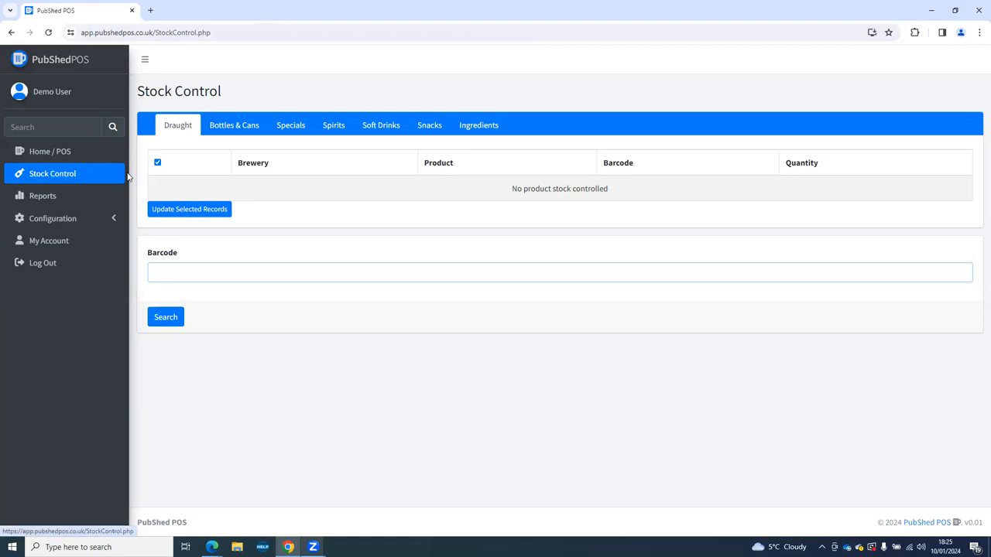
Browse every stock category tab from Draught to Ingredients, ending on Bottles & Cans.
left_click(217, 136)
left_click(277, 135)
left_click(184, 127)
left_click(223, 127)
left_click(288, 130)
left_click(337, 127)
left_click(383, 128)
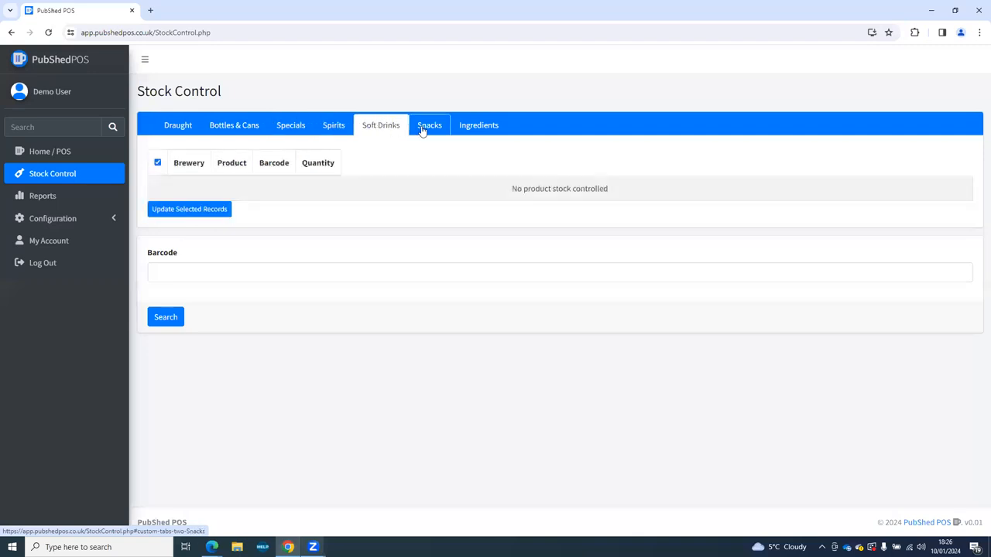
left_click(424, 130)
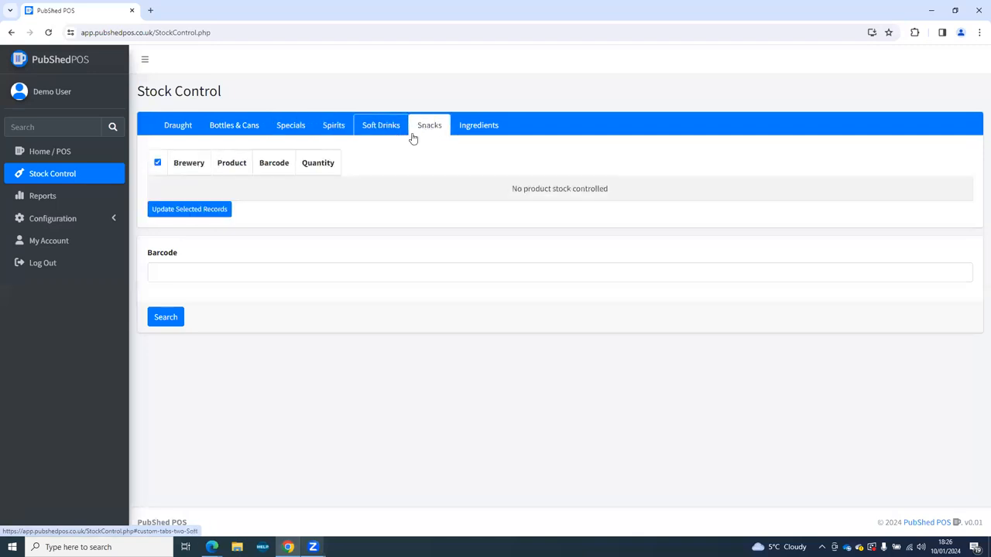
left_click(465, 133)
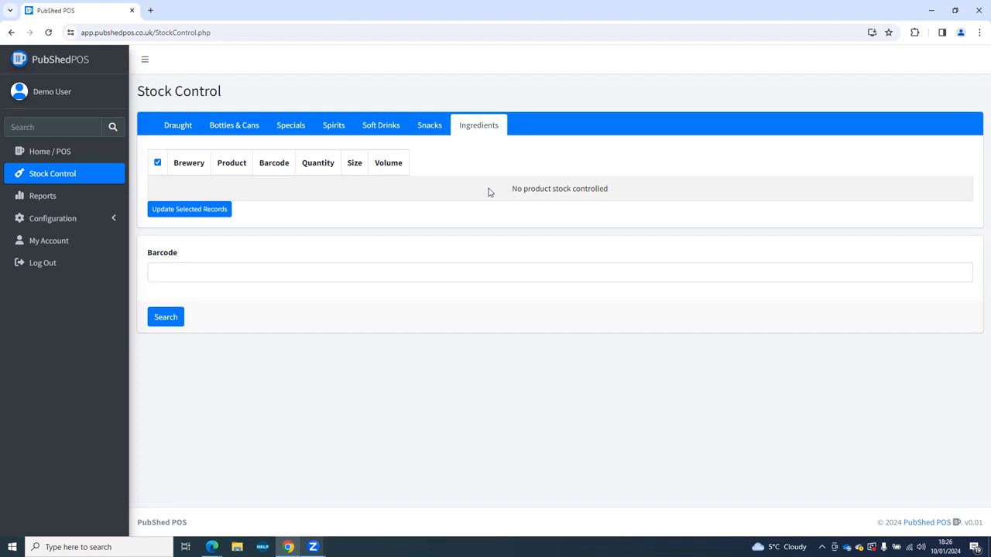
left_click(241, 130)
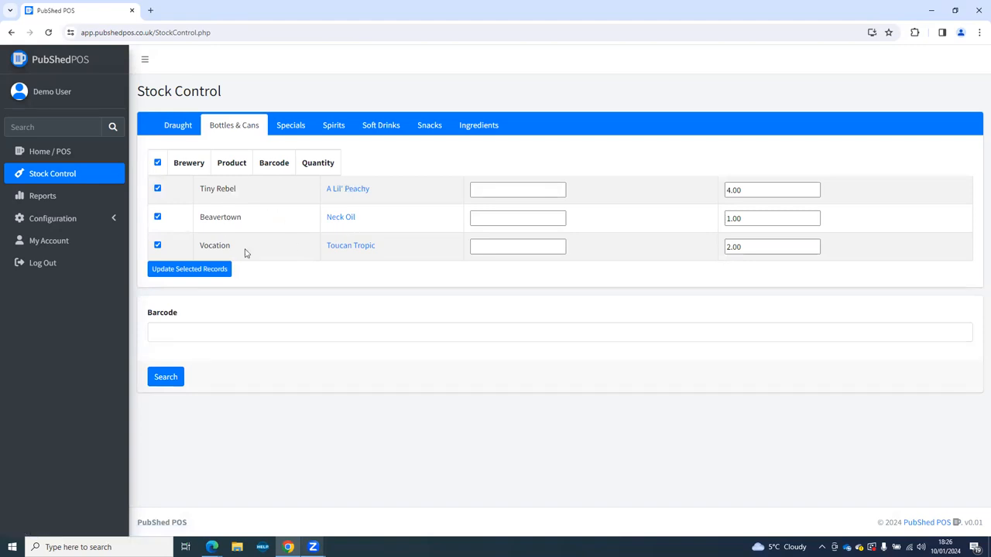
Change A Lil' Peachy's stock quantity to 3.00 and update the record.
left_click(517, 192)
left_click(508, 220)
left_click(501, 243)
left_click(504, 218)
left_click(503, 190)
left_click(765, 189)
left_click(766, 219)
left_click(765, 246)
left_click(753, 193)
key("ctrl+a")
type("3.00")
left_click(212, 271)
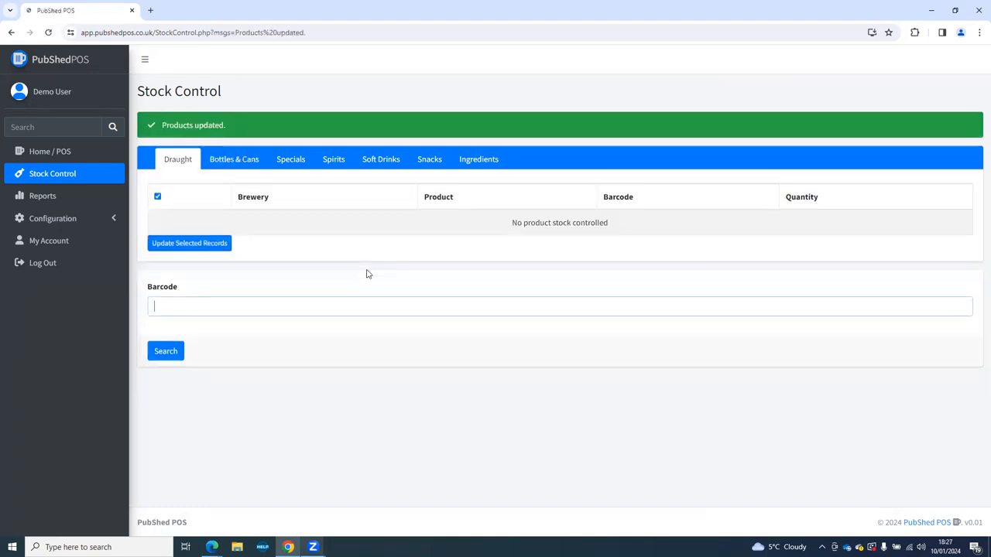
Reopen Bottles & Cans, set Neck Oil's stock to 5 and update again.
left_click(241, 168)
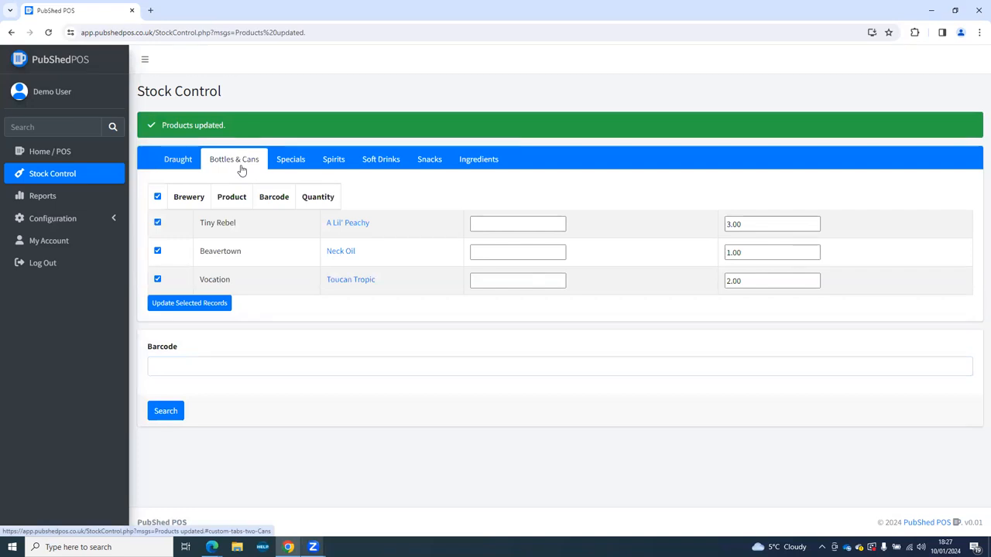
left_click_drag(732, 252, 718, 258)
type("5")
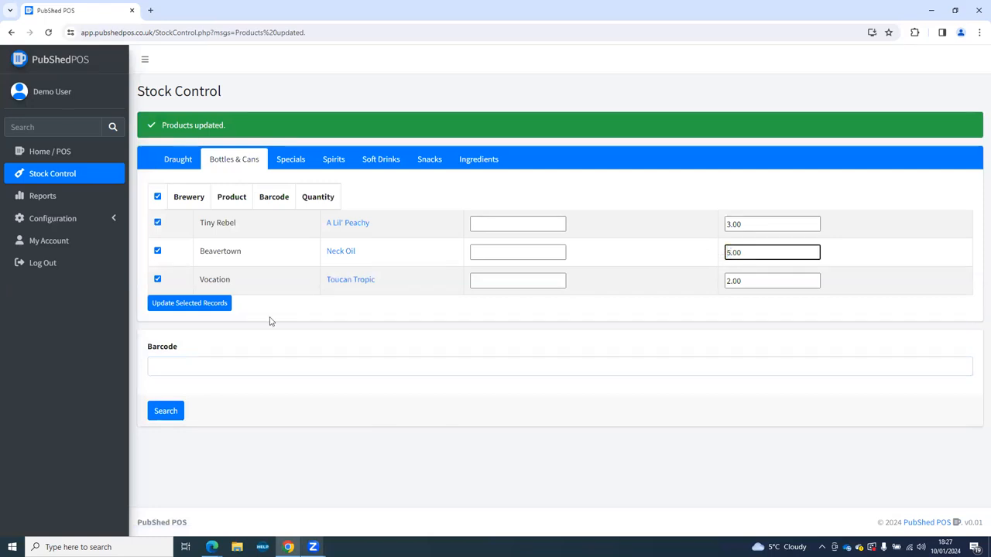
left_click(206, 311)
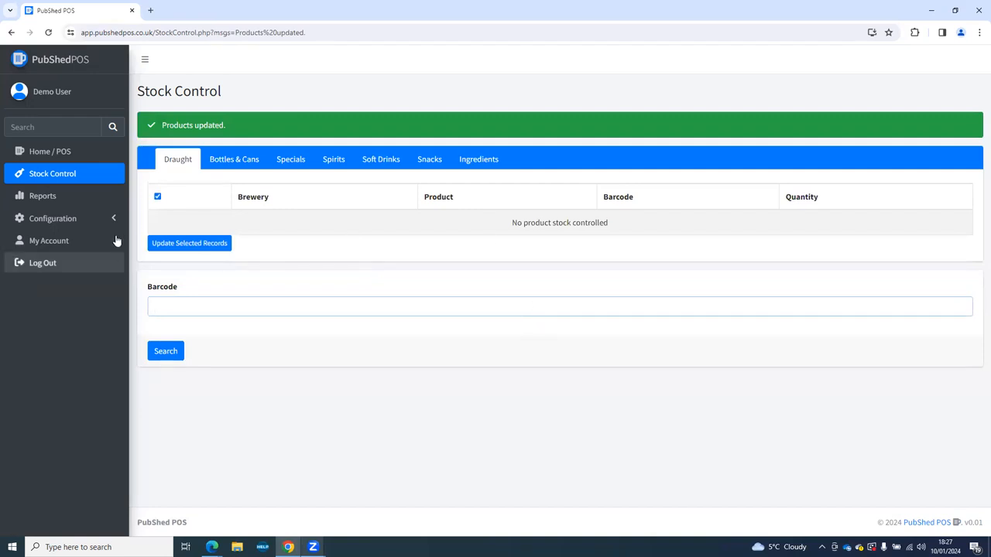
Check Neck Oil's stock settings via Configuration > Products.
left_click(110, 219)
left_click(58, 293)
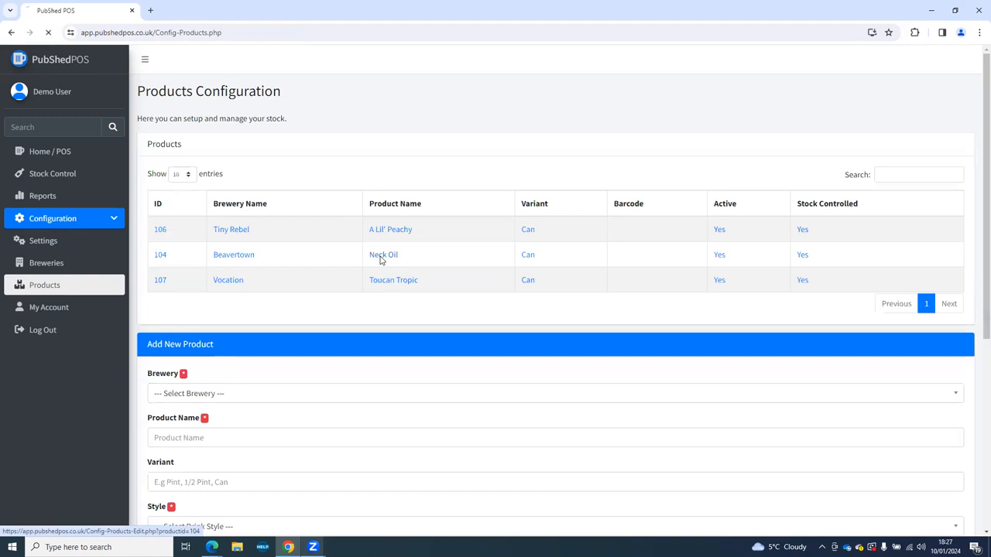
left_click(380, 255)
left_click(243, 145)
Return to Stock Control's Bottles & Cans list, now reading 3.00, 5.00 and 2.00.
left_click(165, 260)
left_click(62, 173)
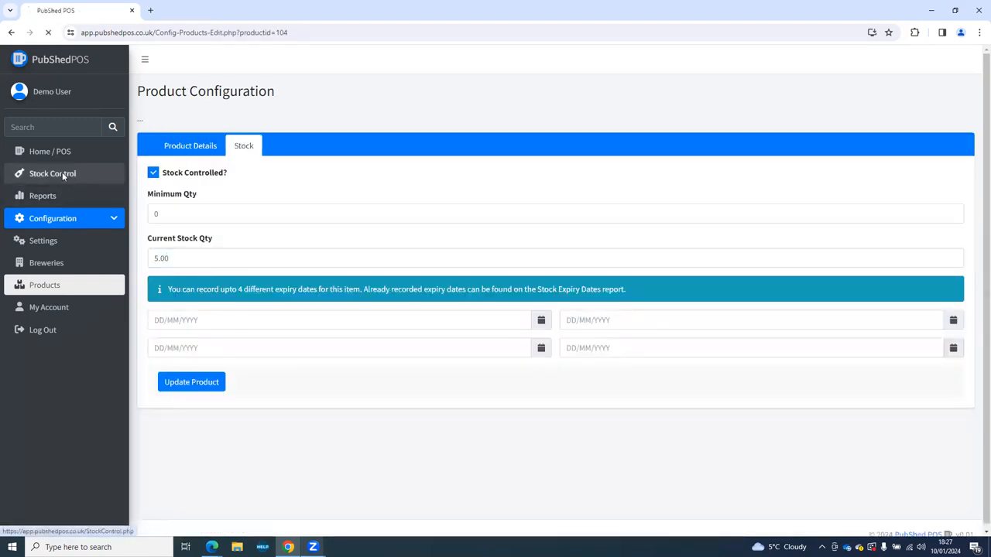
left_click(247, 130)
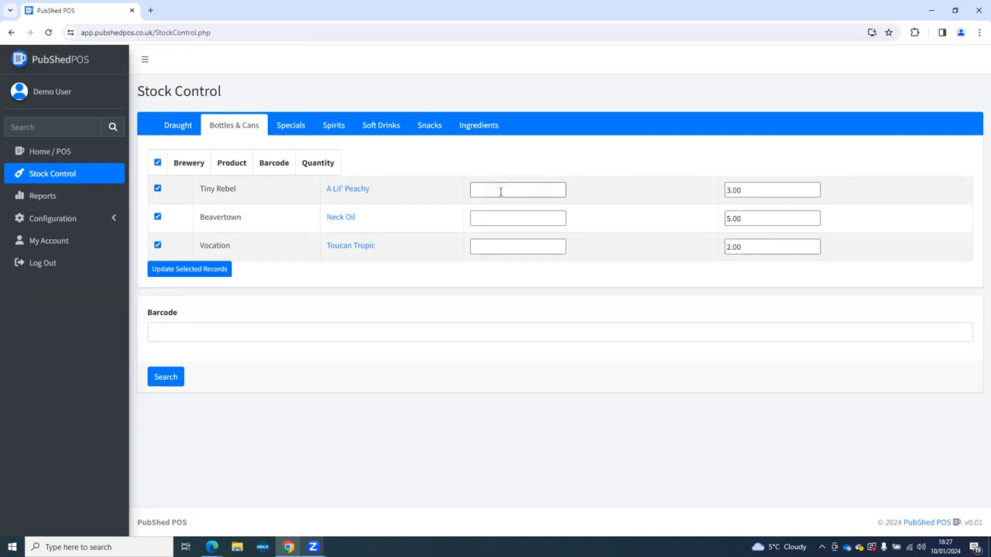
left_click(183, 336)
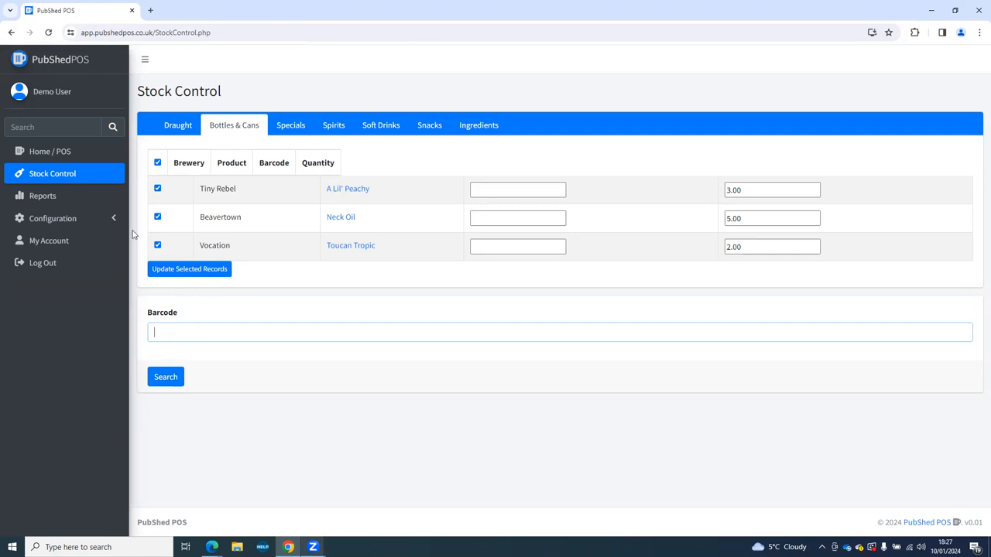
Review the Sales report (Toucan Tropic qty 2, A Lil' Peachy qty 1), then return to Reports.
left_click(43, 200)
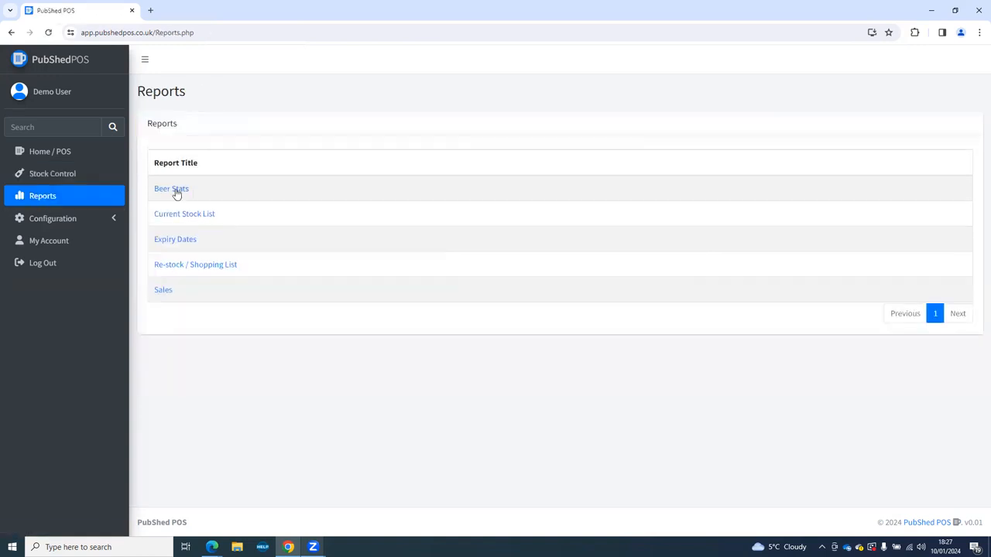
left_click(162, 291)
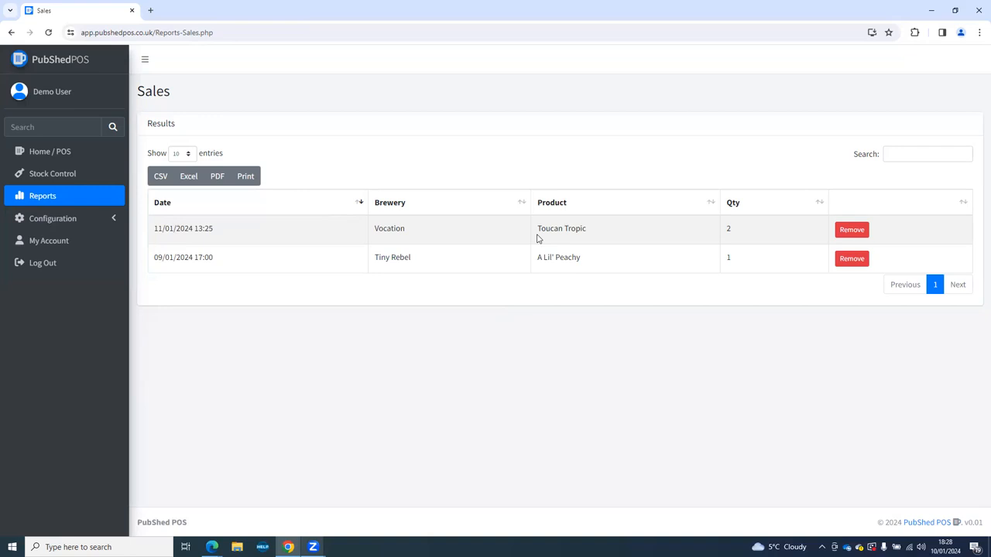
left_click(65, 196)
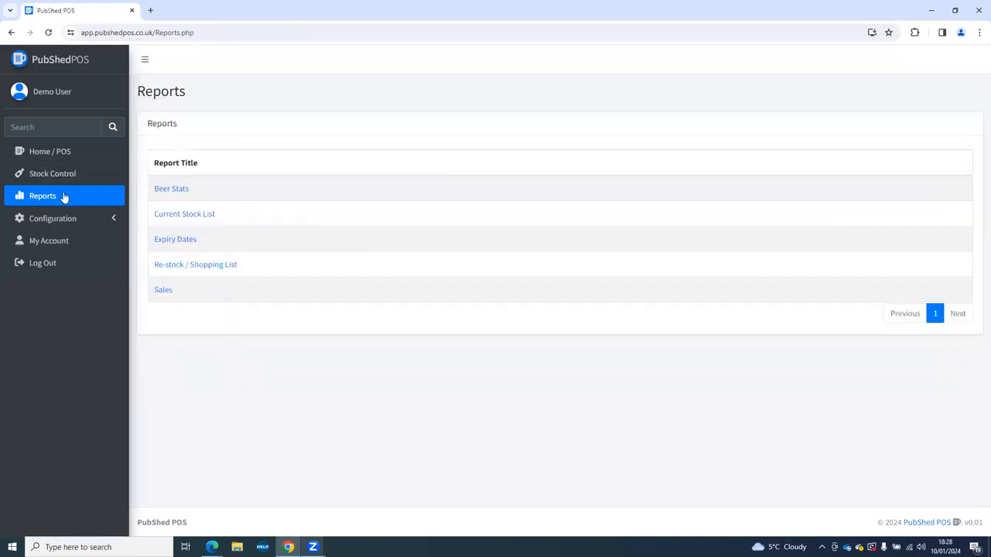
left_click(206, 268)
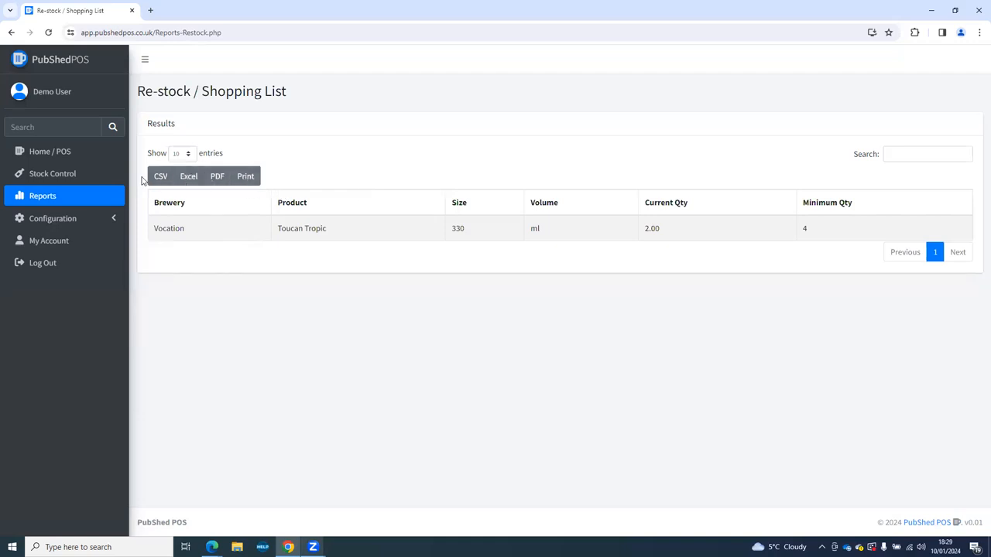
left_click(246, 176)
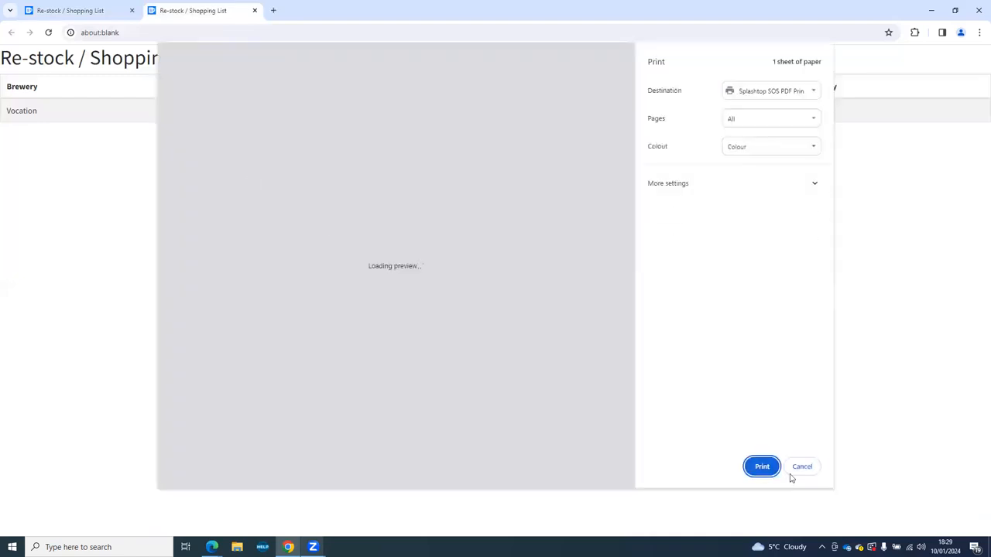
left_click(808, 471)
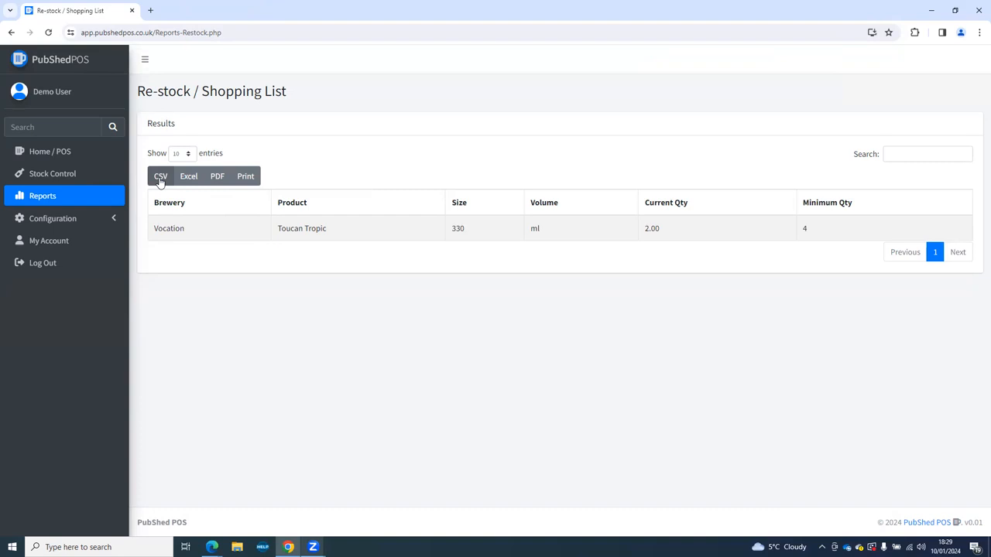
left_click(11, 33)
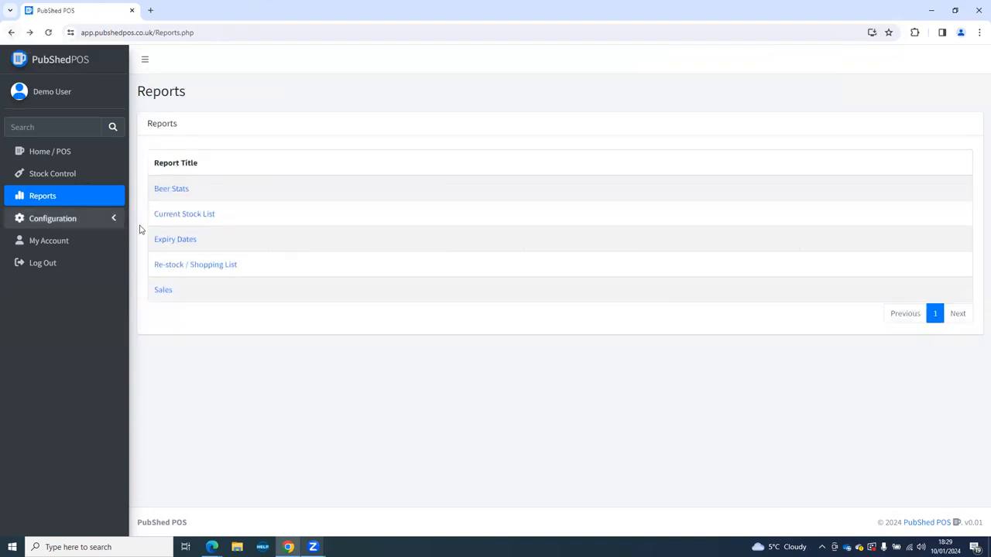
left_click(176, 240)
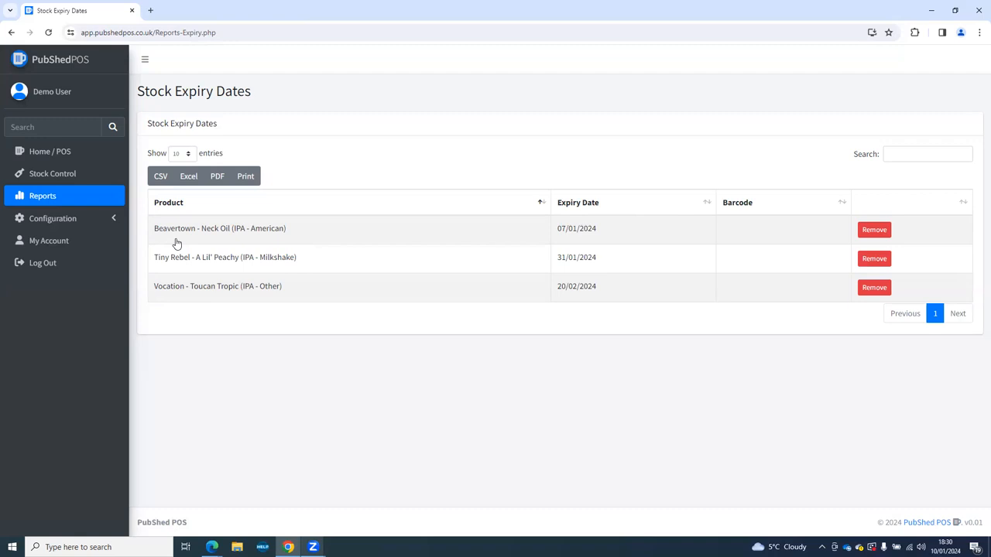
left_click(11, 34)
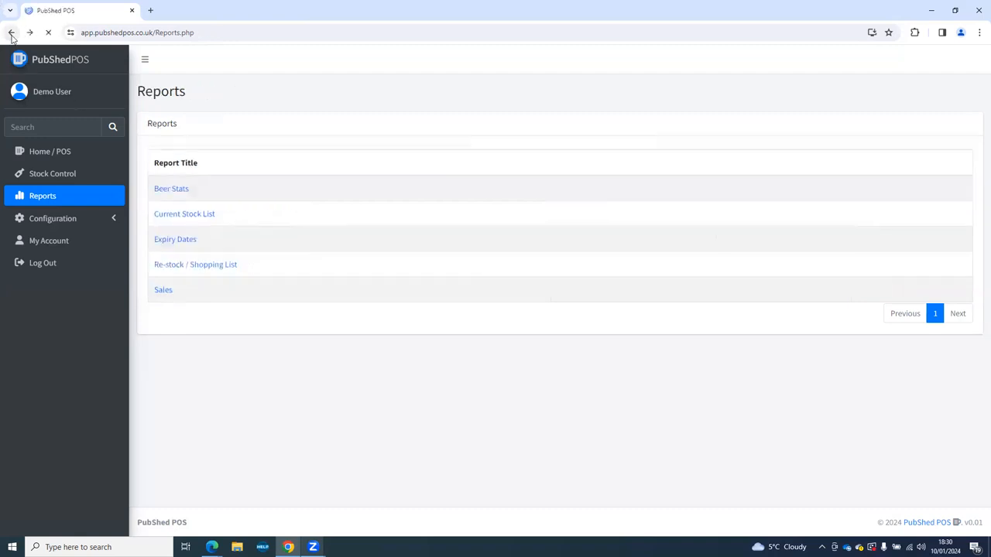
left_click(180, 216)
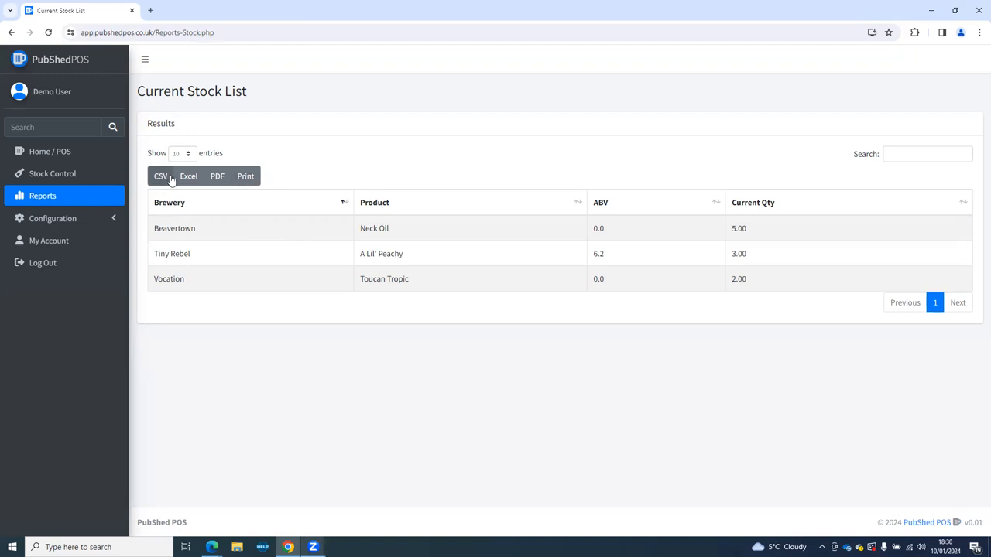
left_click(10, 33)
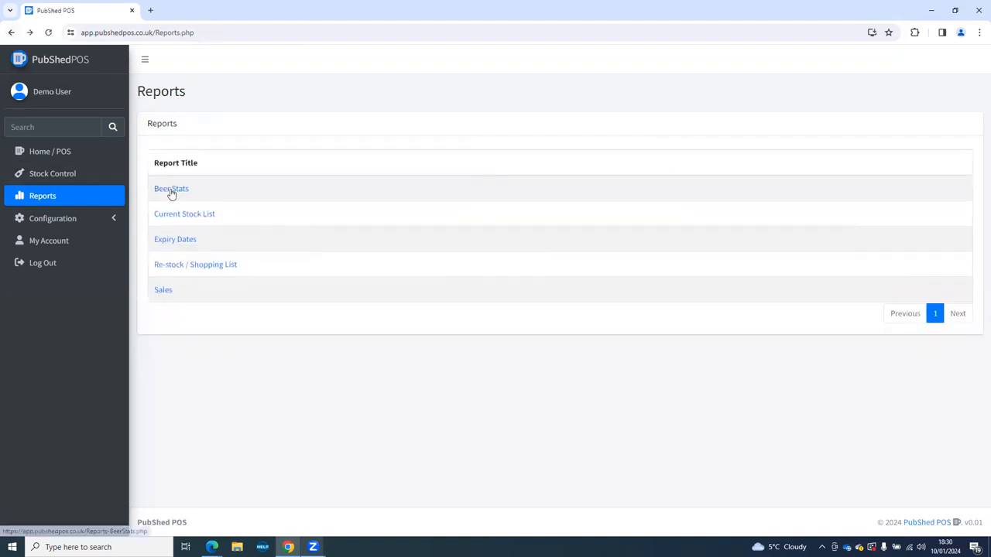
Run Beer Stats from 01/12/2023 to 31/01/2024, showing Toucan Tropic 2 and A Lil' Peachy 1.
left_click(171, 190)
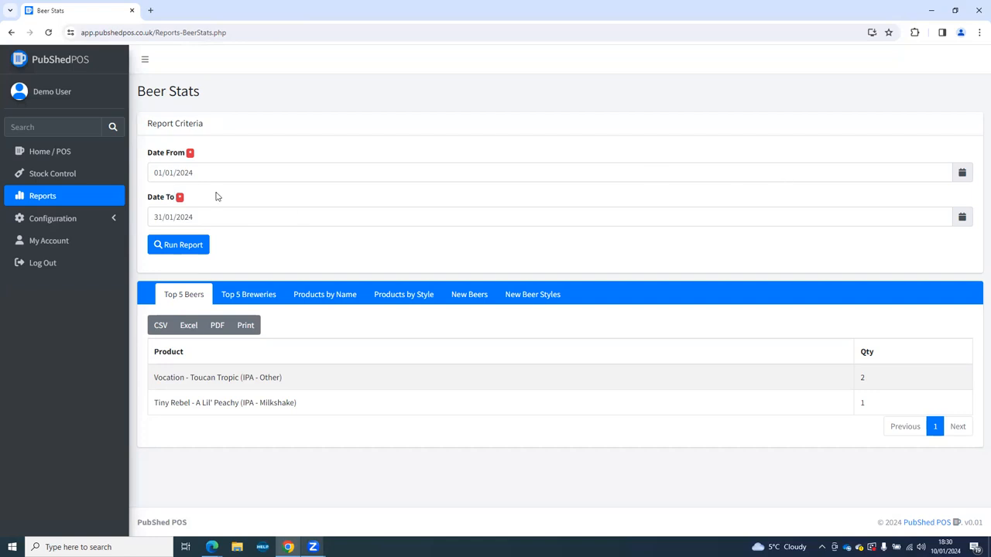
left_click_drag(210, 173, 157, 172)
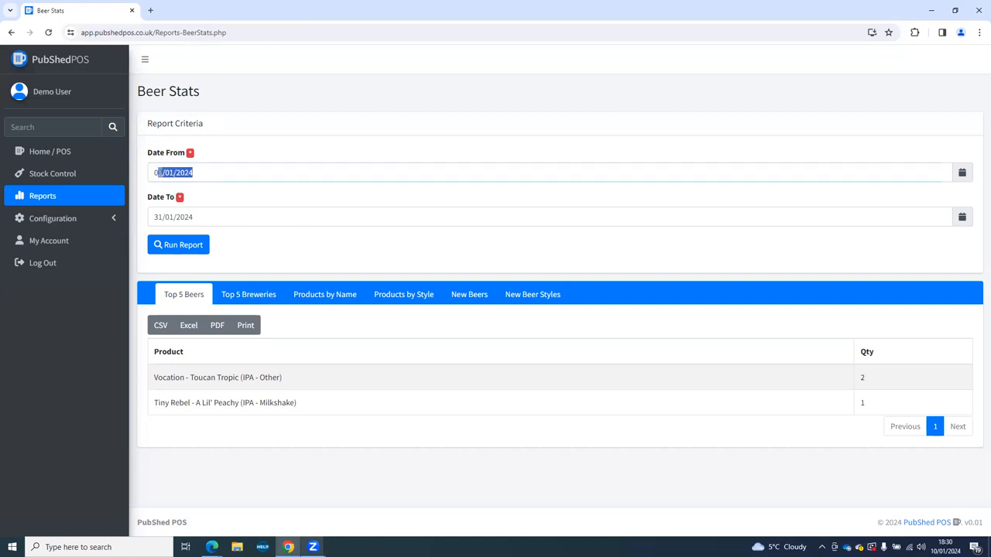
left_click(961, 173)
left_click(866, 194)
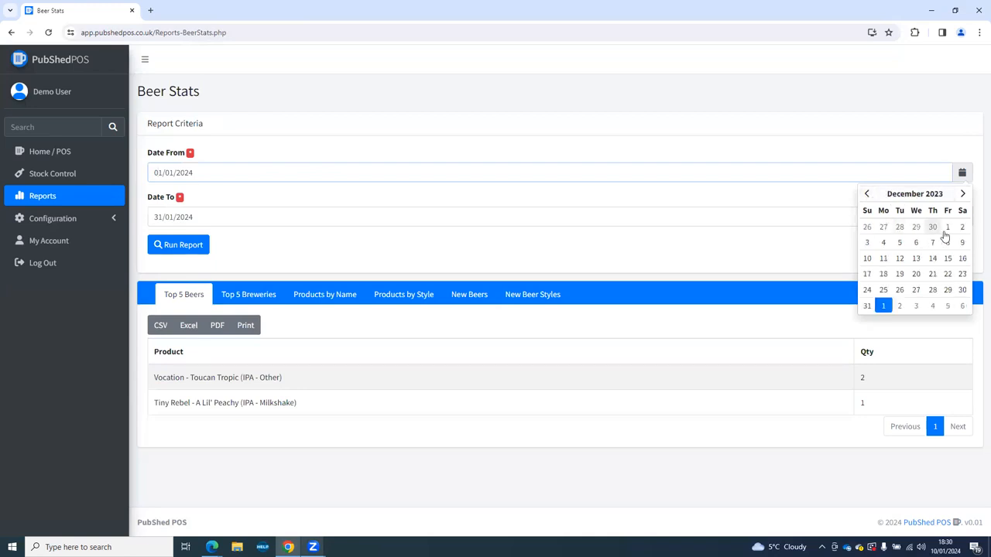
left_click(948, 226)
left_click(164, 245)
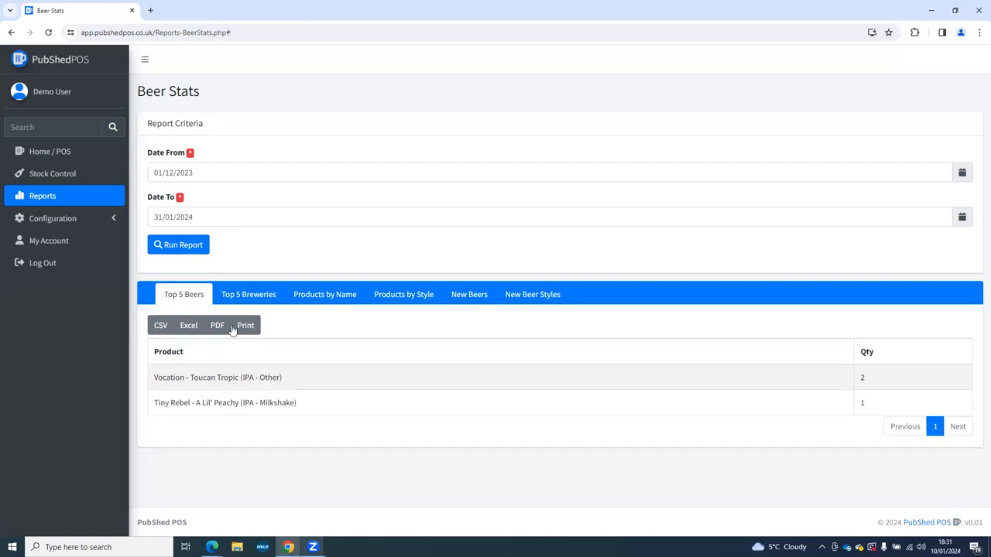
View Beer Stats' breweries, product, style, new beer and new style tabs, then open My Account.
left_click(240, 295)
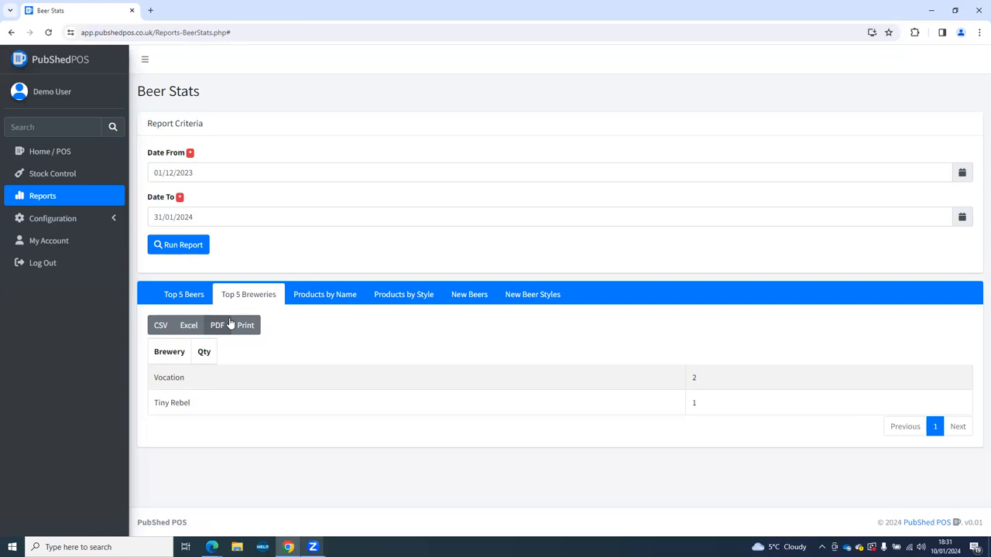
left_click(298, 295)
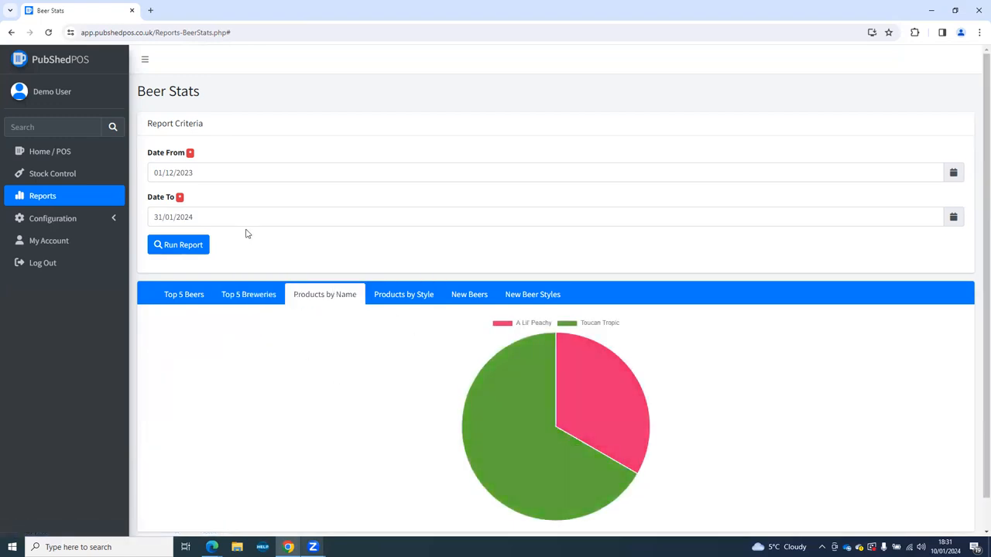
left_click(400, 302)
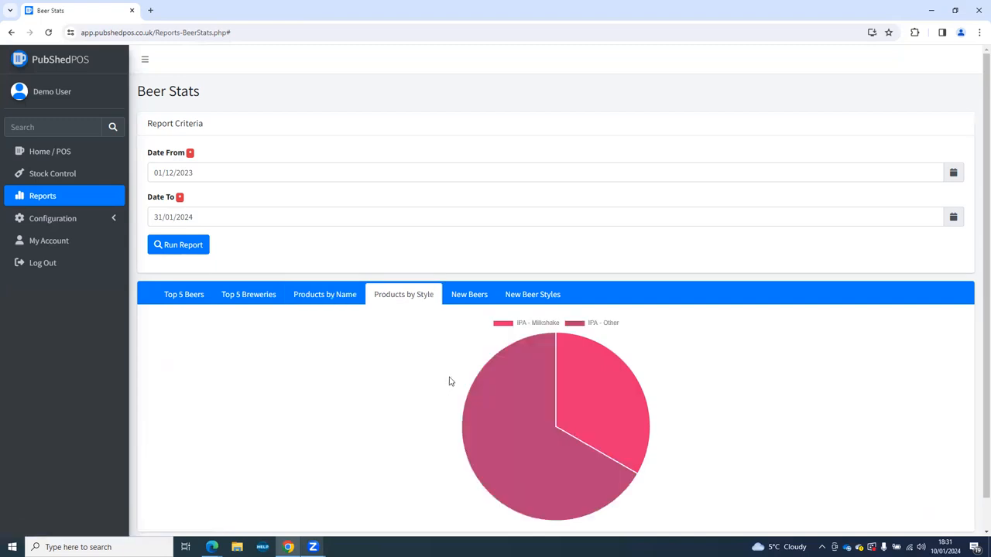
left_click(459, 303)
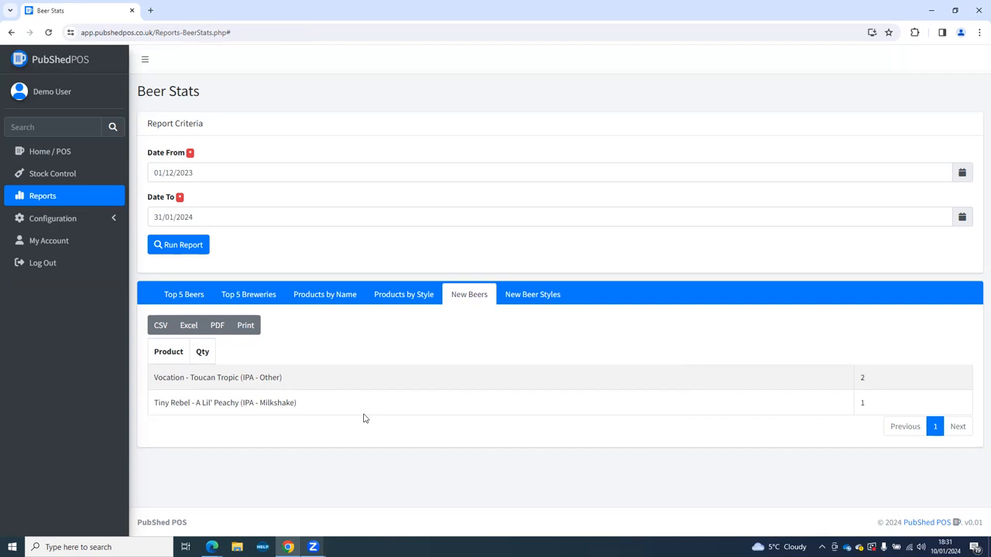
left_click(542, 295)
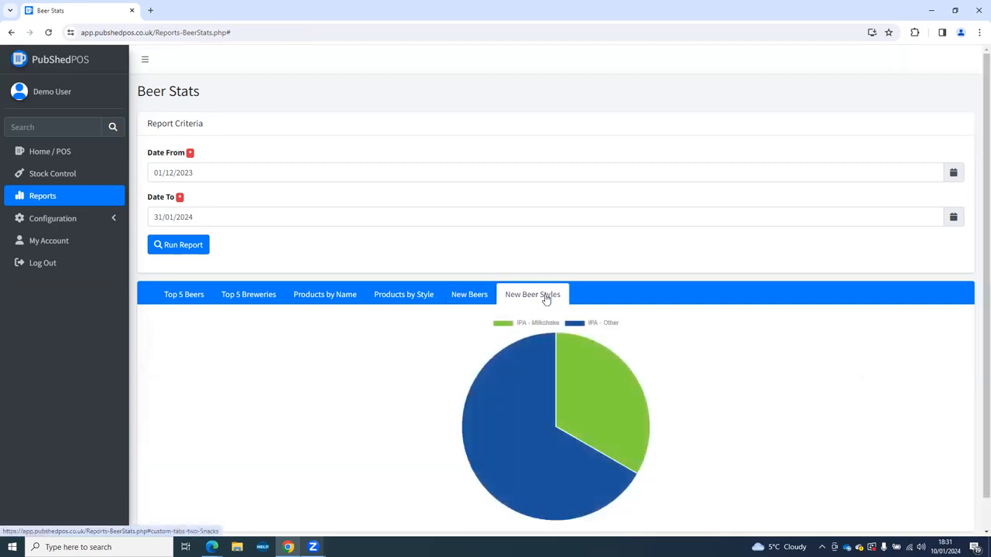
left_click(395, 302)
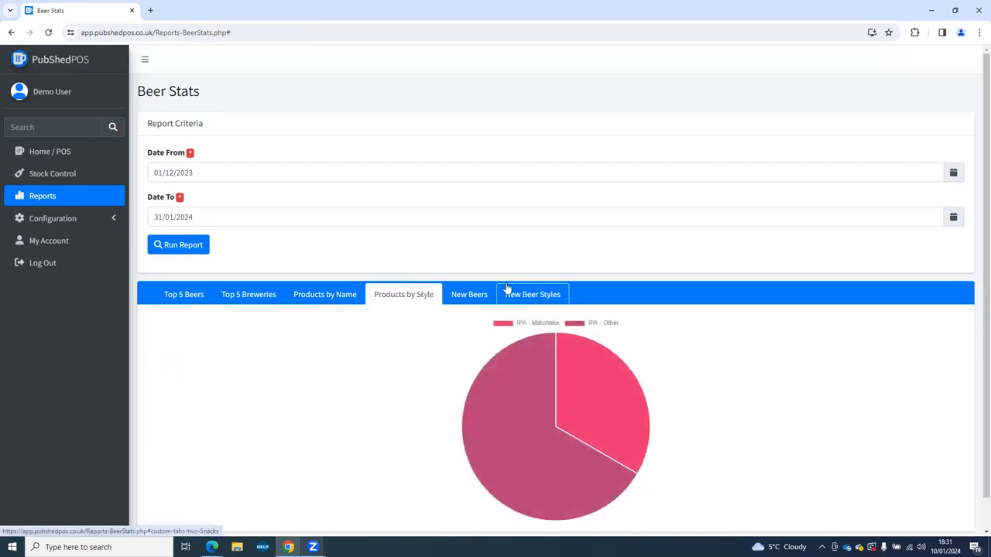
left_click(524, 300)
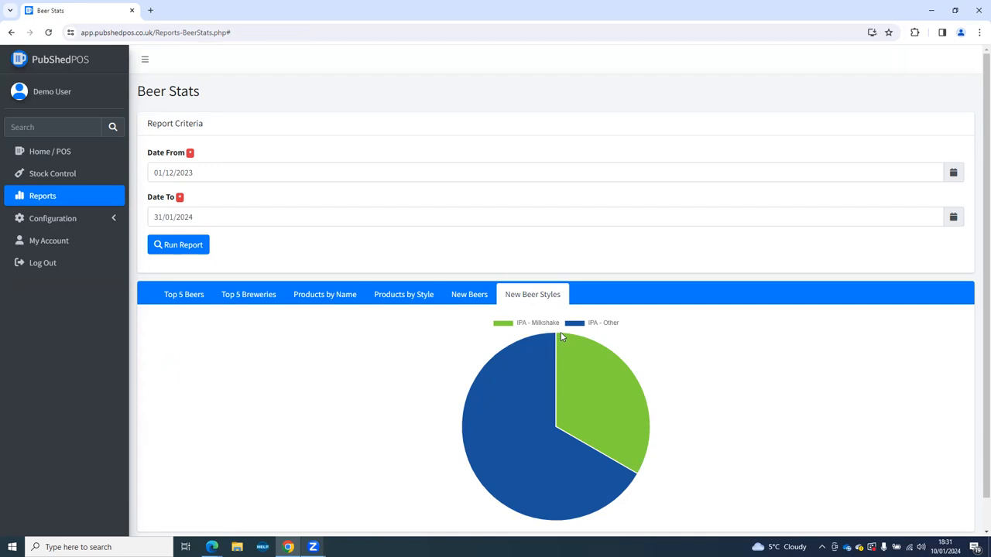
left_click(49, 246)
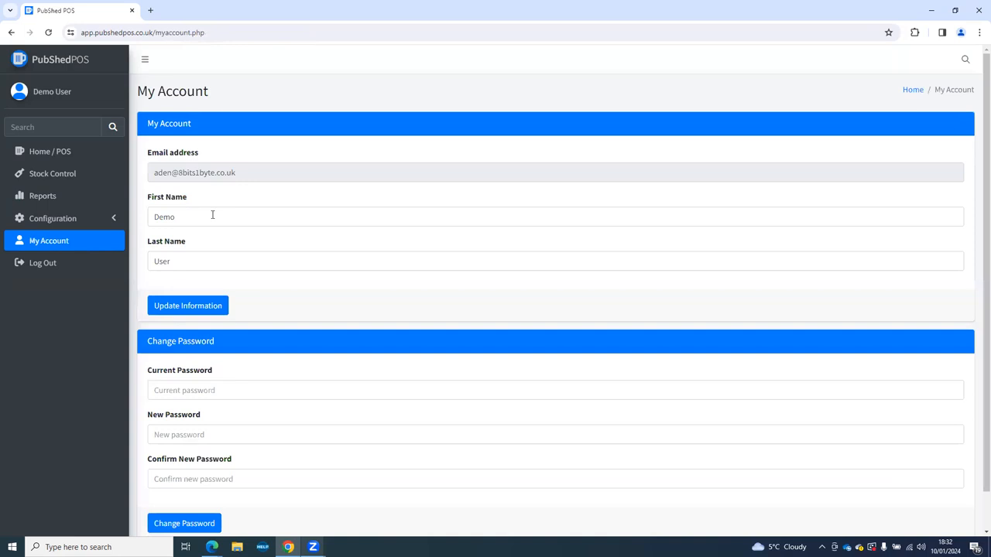